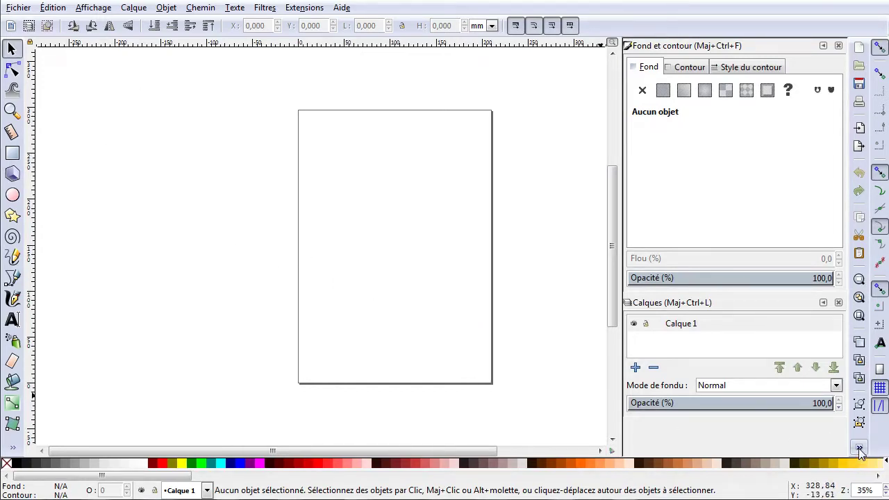
- Set the page size to 800 × 600 px in Document Properties
left_click(14, 7)
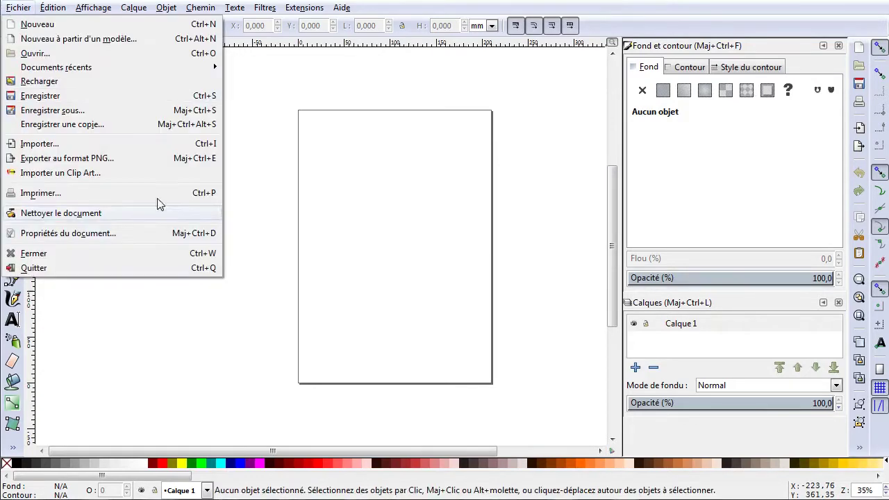
left_click(123, 239)
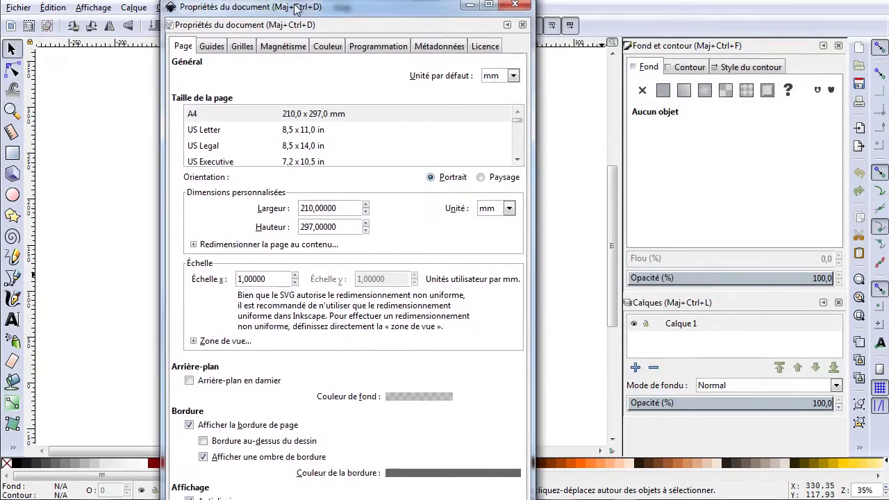
left_click(506, 205)
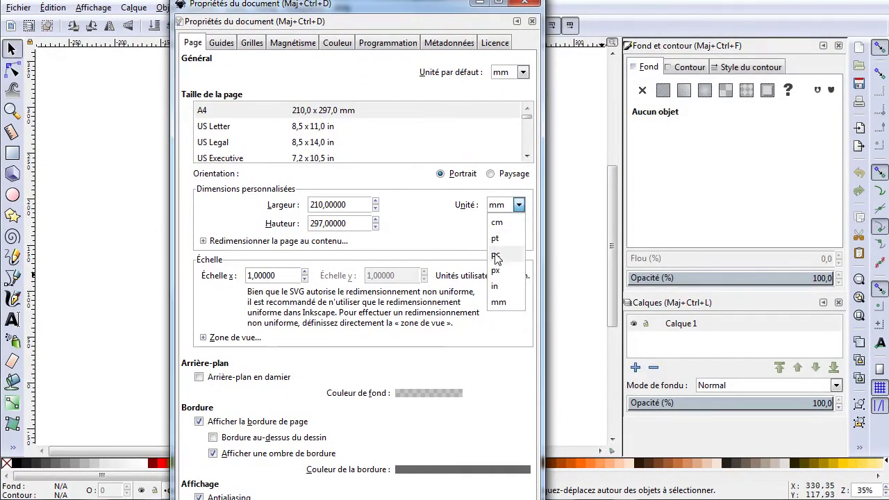
left_click(491, 276)
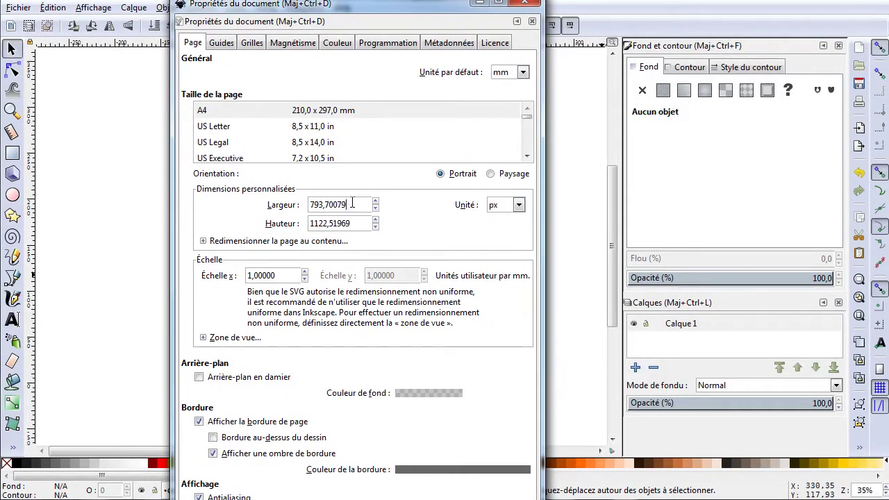
left_click_drag(349, 206, 208, 218)
type("800")
left_click(362, 225)
left_click_drag(362, 225, 270, 229)
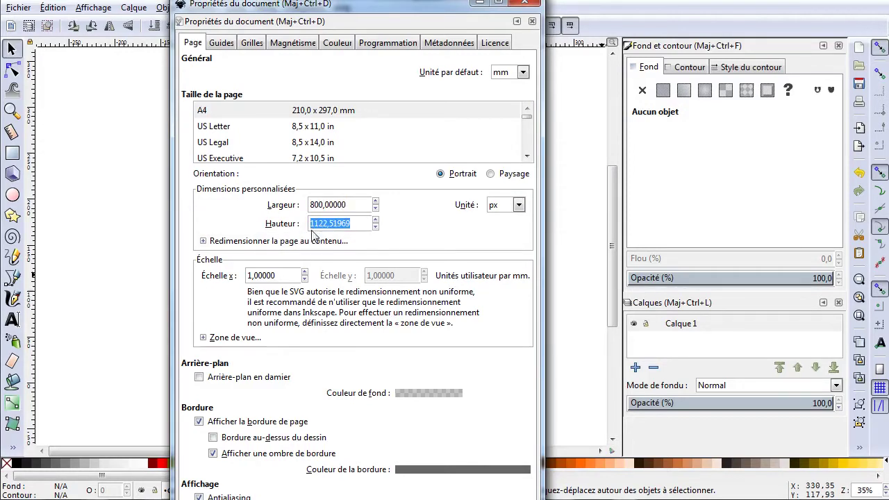
type("600")
left_click(364, 203)
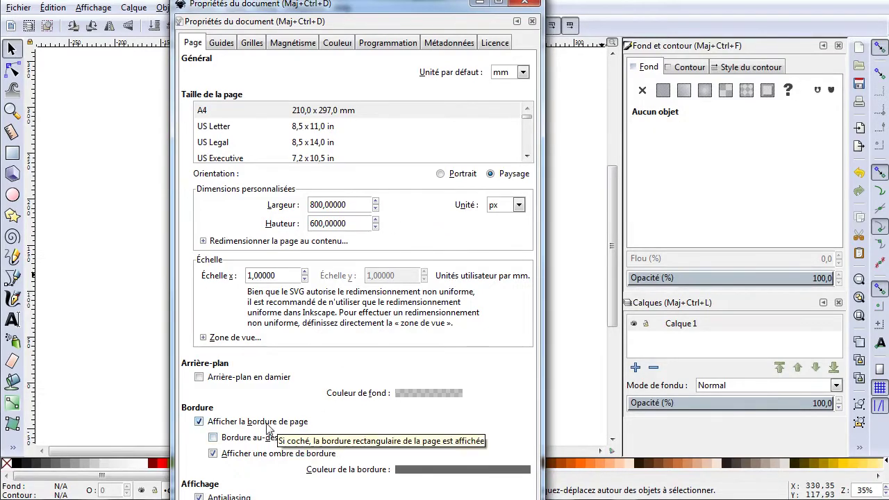
- Draw the page border above the artwork with no border shadow
left_click(254, 453)
left_click(250, 438)
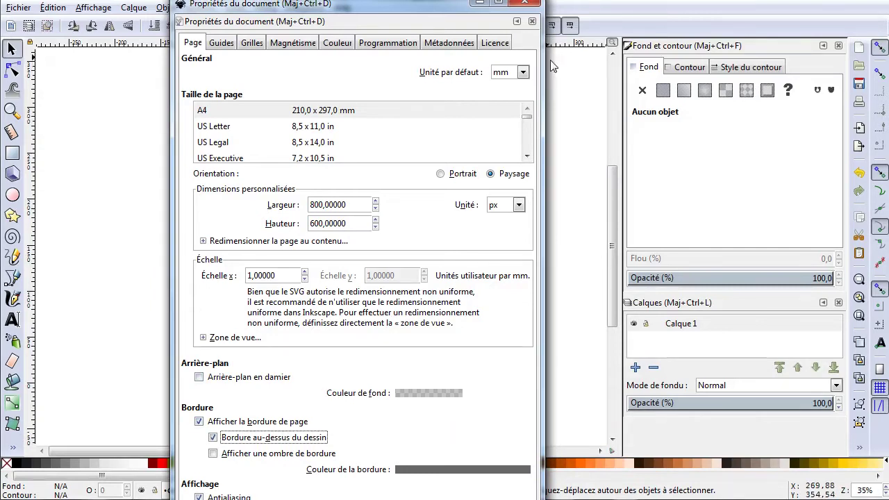
left_click(532, 21)
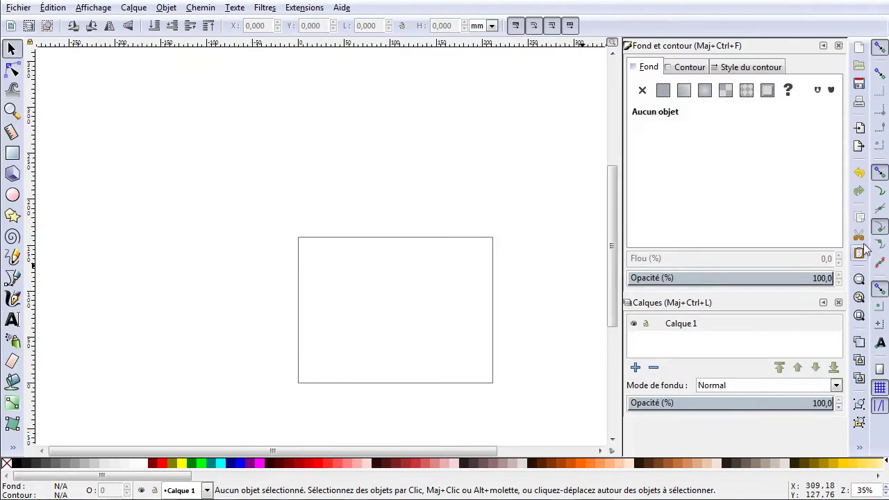
scroll(412, 263, "down", 1)
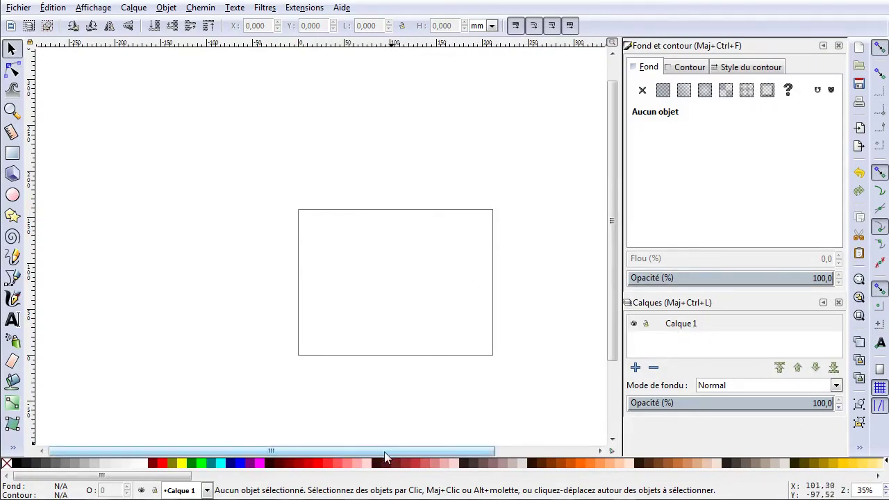
left_click_drag(396, 450, 456, 451)
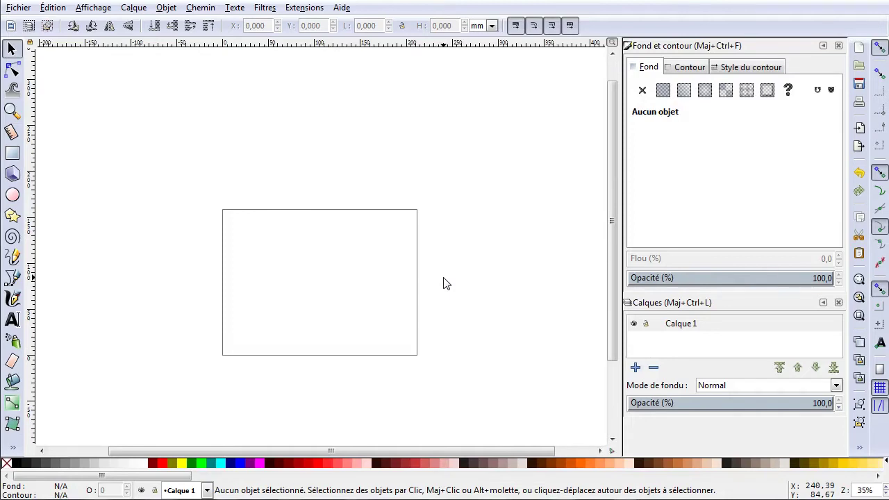
scroll(327, 282, "down", 1)
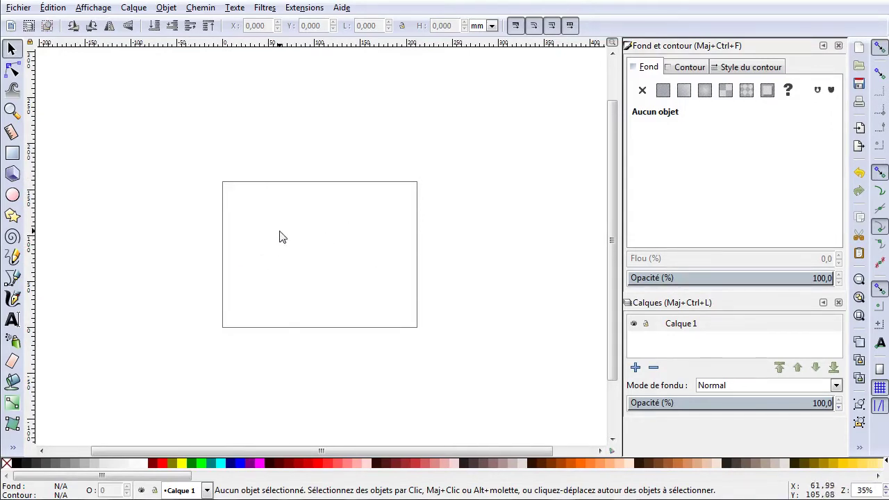
left_click(11, 111)
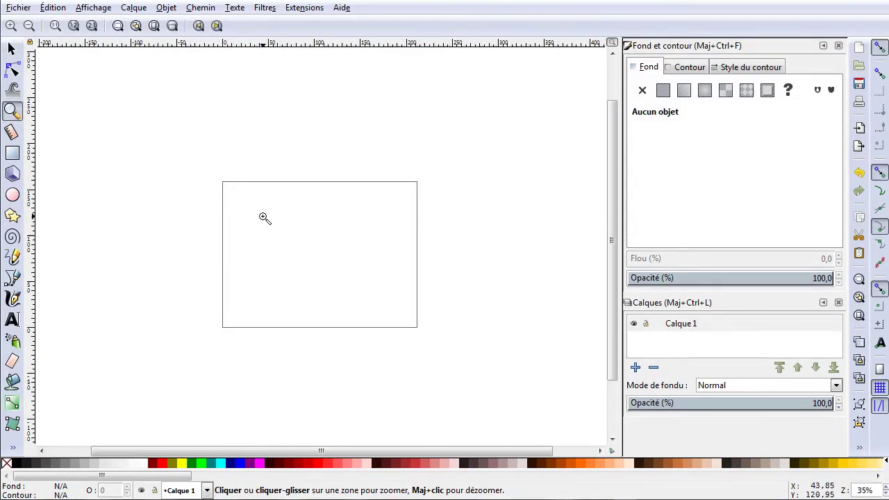
left_click_drag(264, 216, 389, 309)
left_click(29, 25)
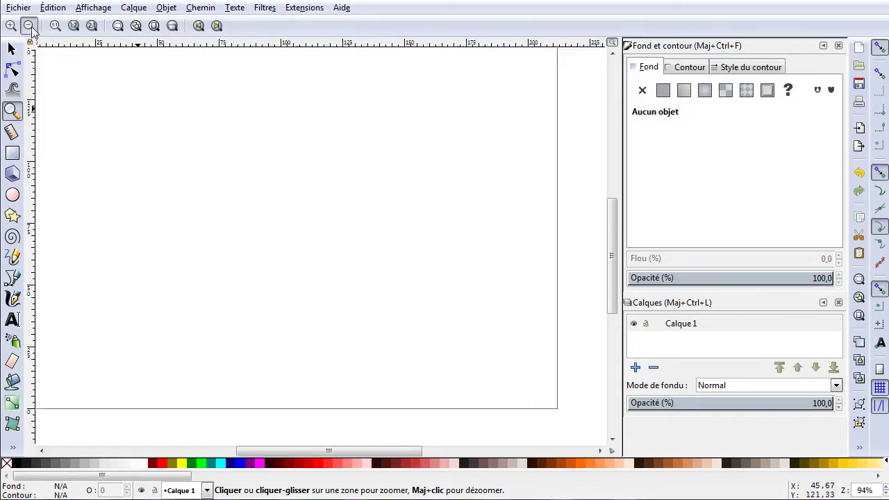
left_click(29, 26)
left_click(30, 26)
left_click(30, 26)
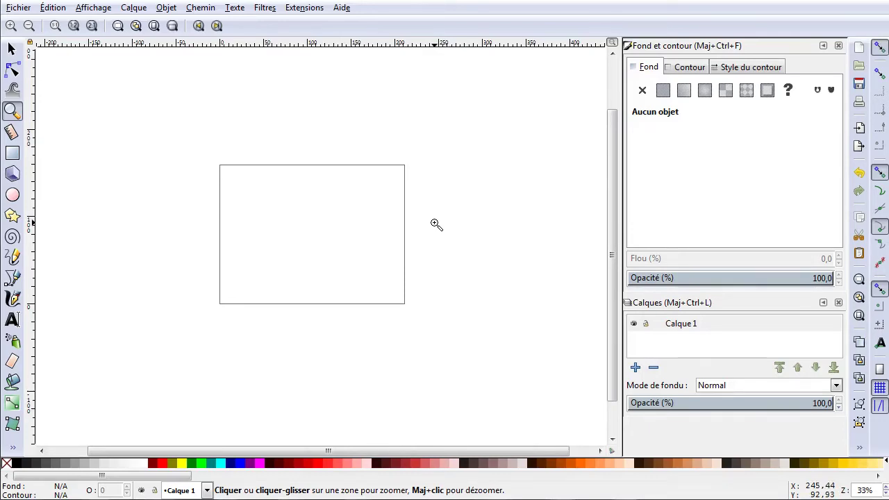
left_click(12, 152)
left_click_drag(240, 183, 269, 212)
left_click_drag(351, 209, 382, 238)
left_click_drag(316, 274, 336, 294)
left_click_drag(306, 117, 347, 150)
left_click_drag(103, 306, 124, 317)
key("s")
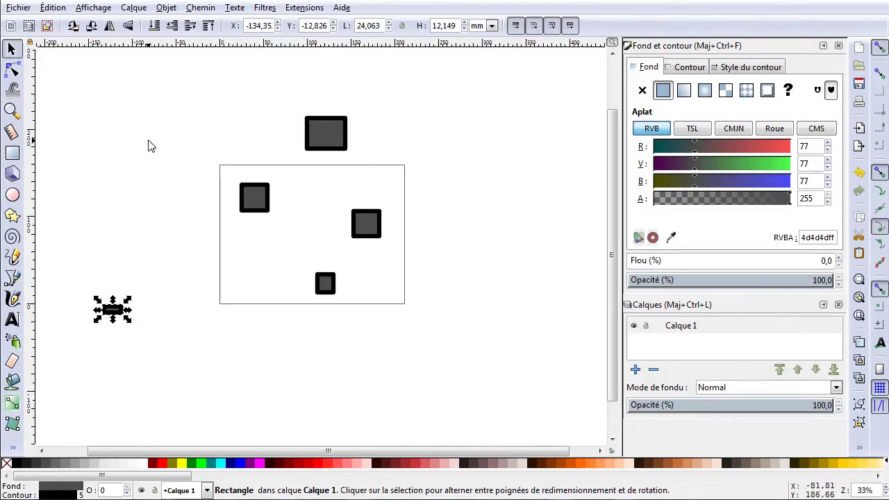
left_click(254, 198)
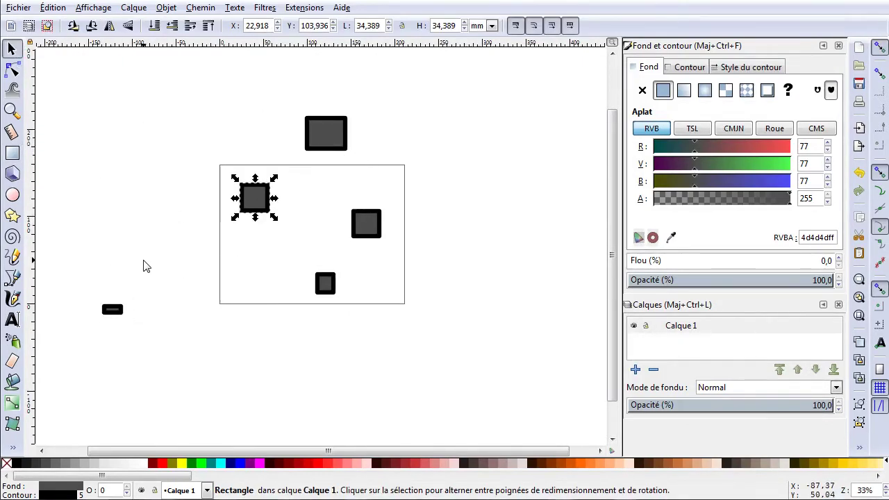
key("3")
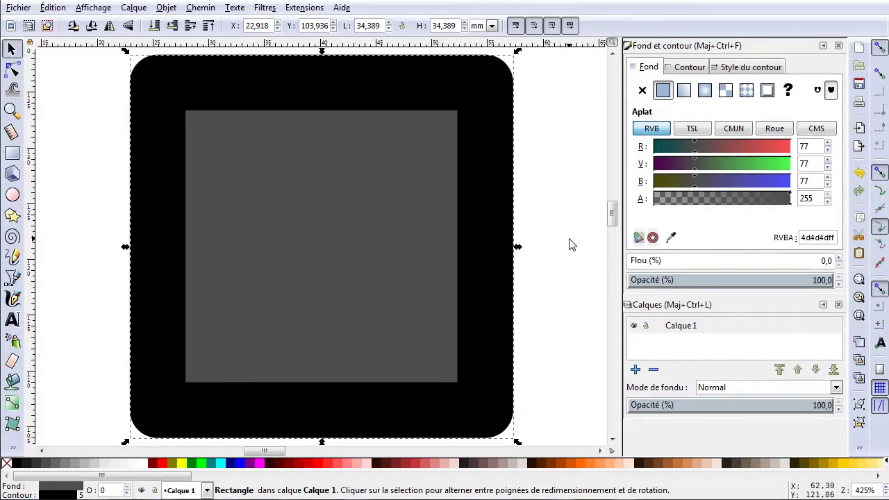
key("4")
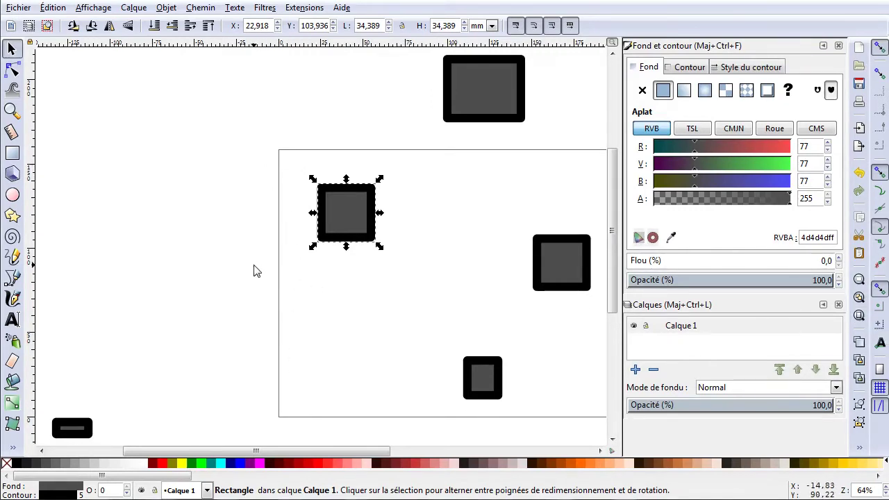
key("5")
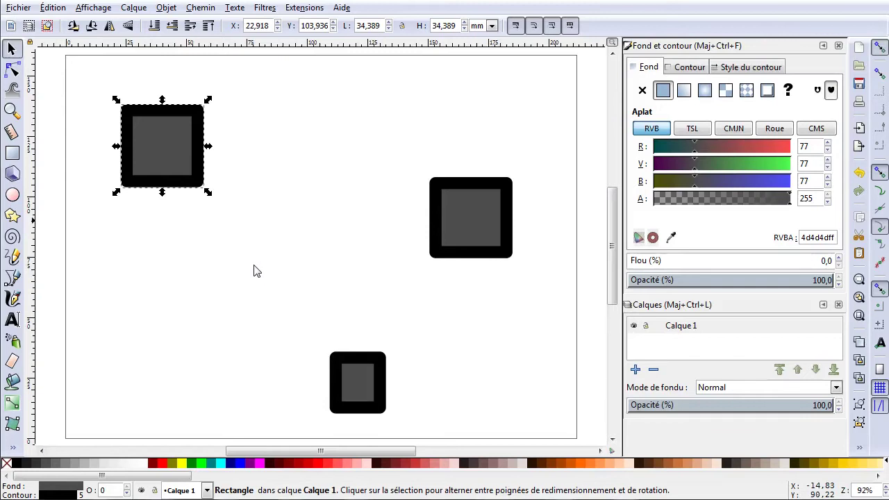
key("grave")
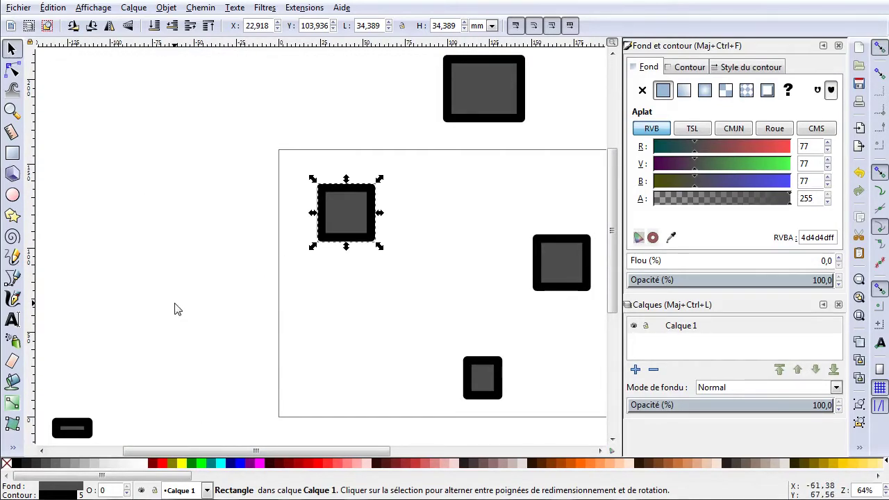
key("3")
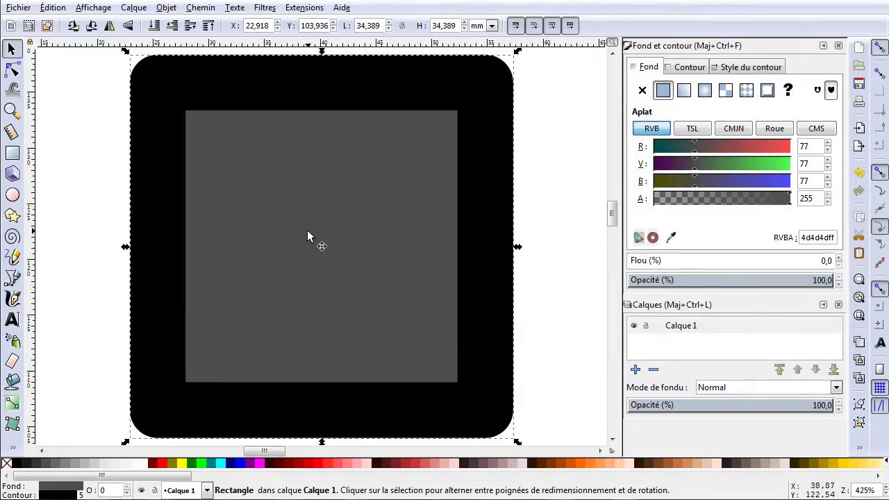
key("5")
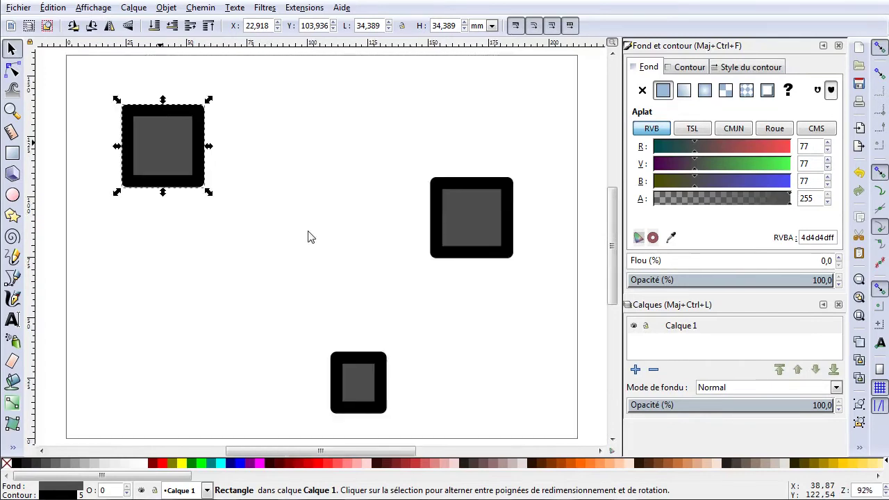
key("4")
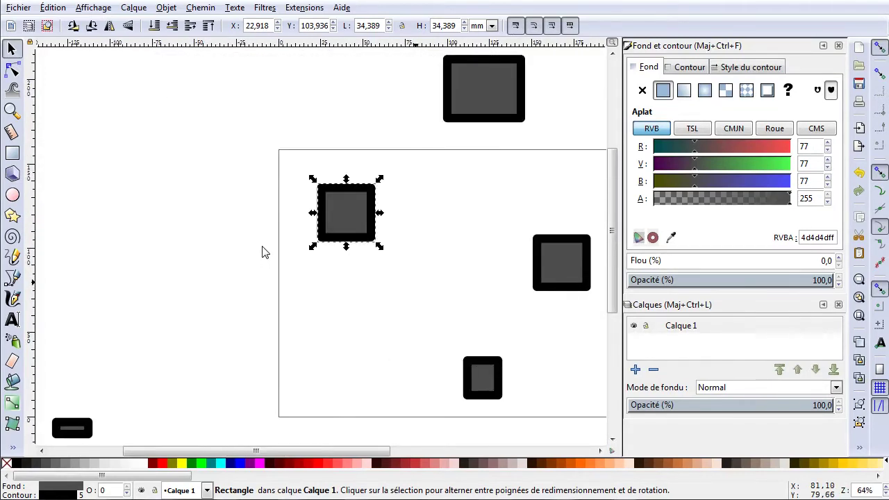
left_click(263, 252)
scroll(205, 258, "down", 3)
scroll(213, 259, "up", 2)
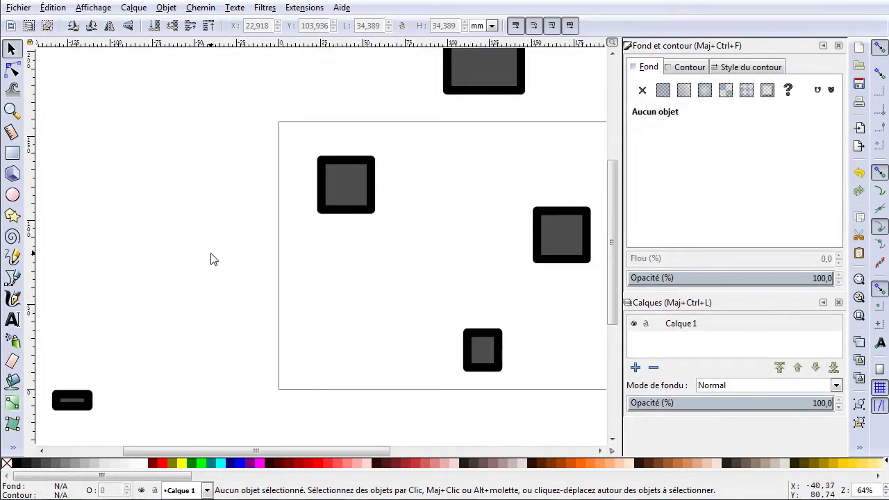
scroll(213, 259, "down", 1)
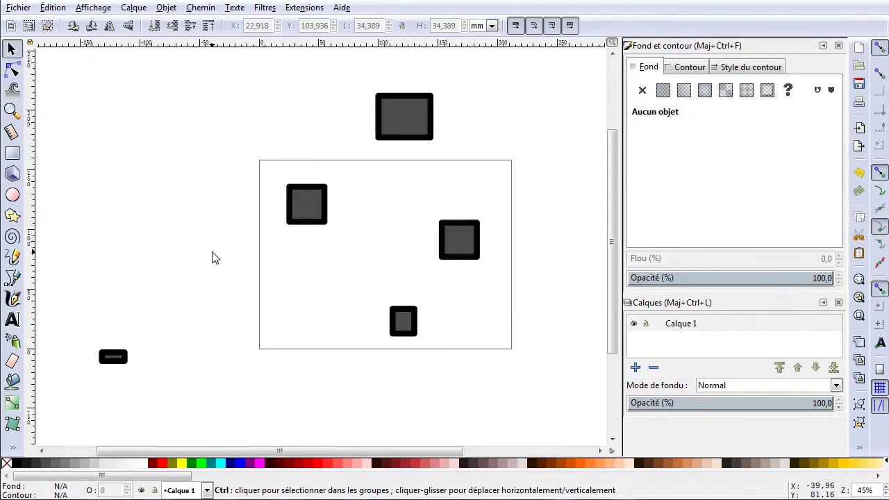
scroll(213, 259, "down", 2)
left_click_drag(118, 136, 461, 379)
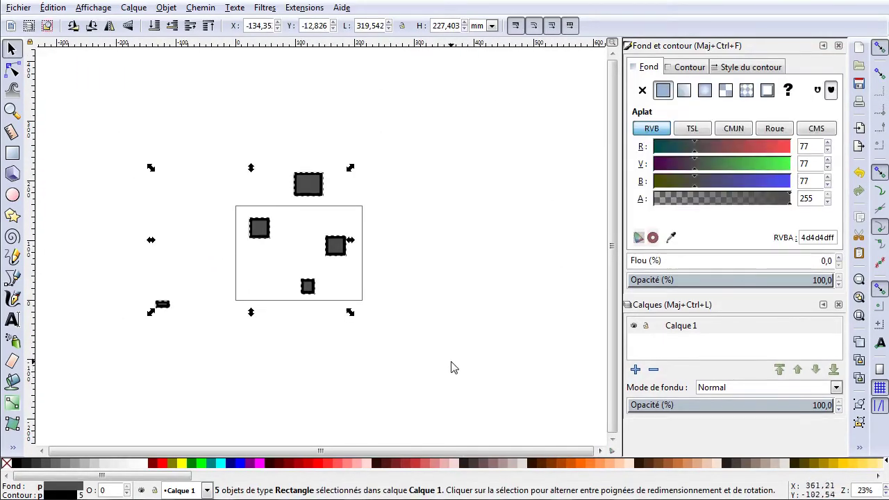
key("Delete")
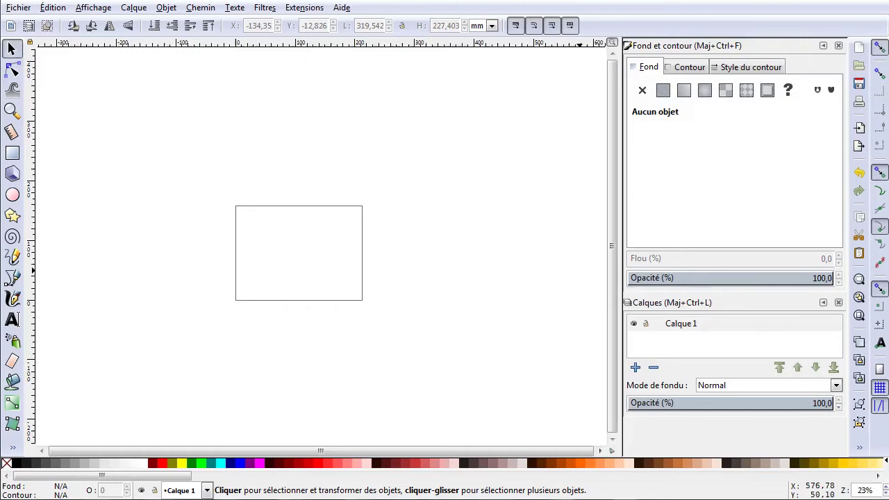
- Zoom so the whole 800 × 600 page fits the window
left_click(860, 315)
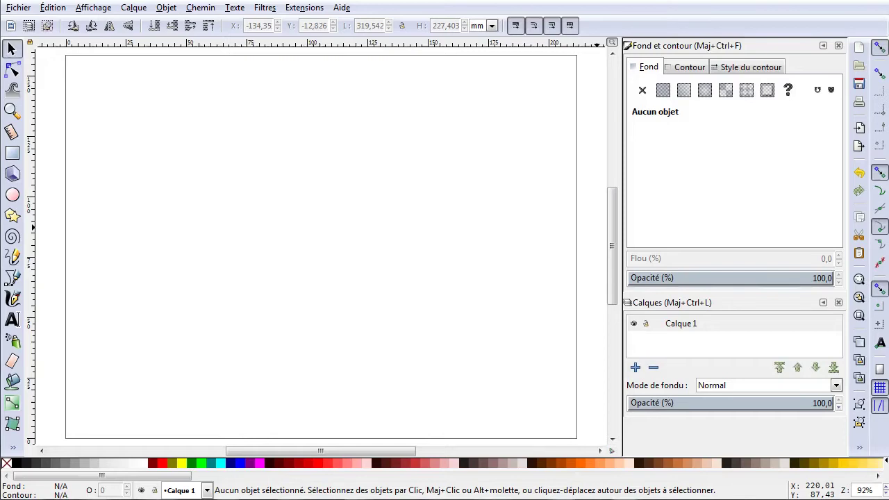
- Import and embed the dark-haired girl JPEG and move it toward the page
left_click_drag(241, 222, 243, 224)
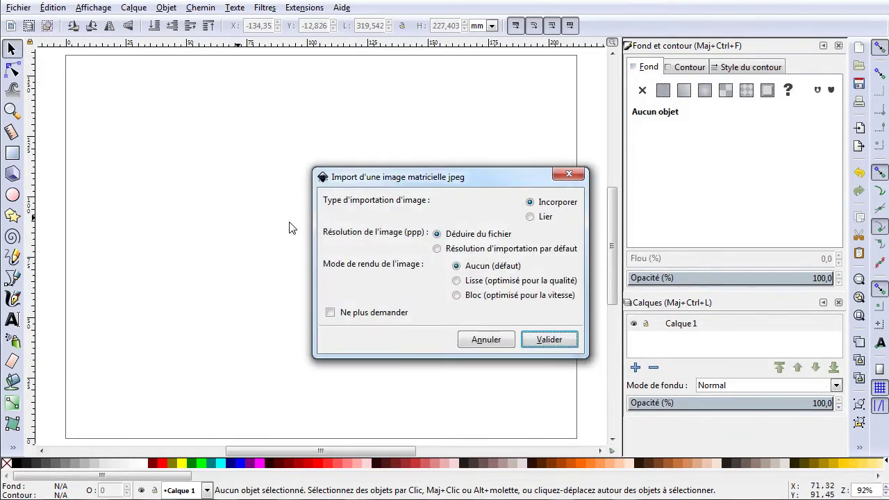
left_click(550, 342)
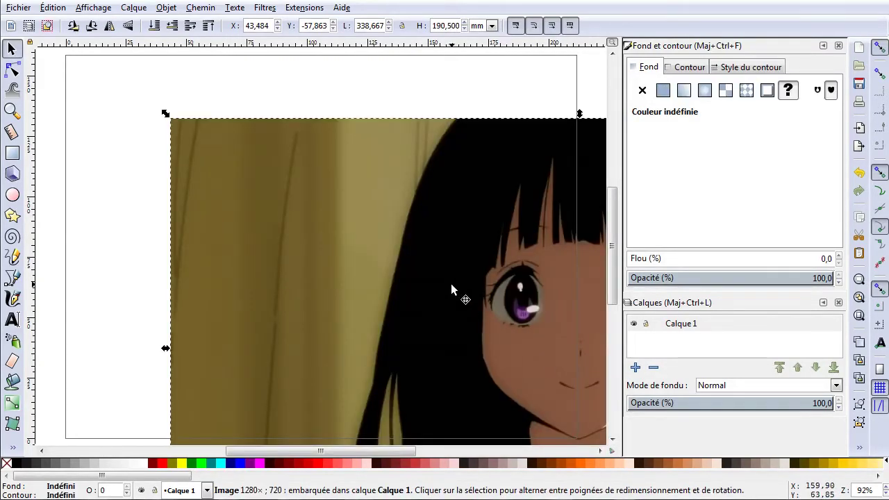
left_click_drag(455, 292, 361, 216)
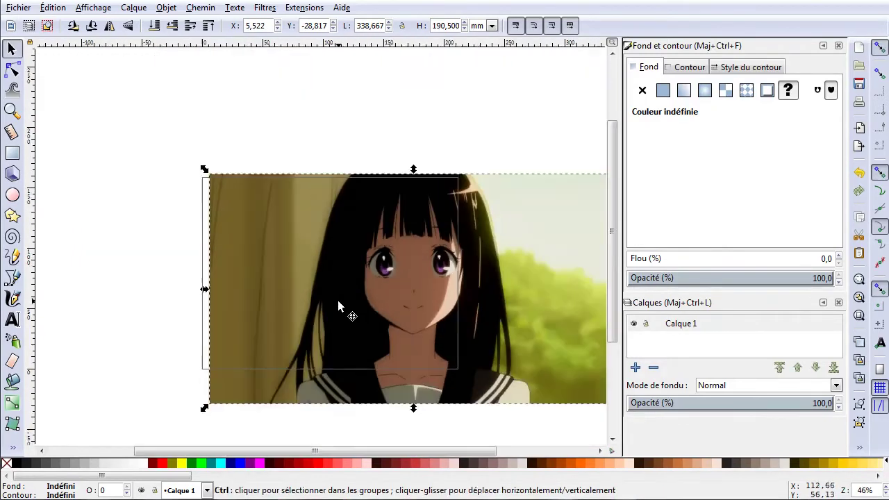
scroll(344, 294, "down", 2, "ctrl")
left_click_drag(457, 326, 360, 285)
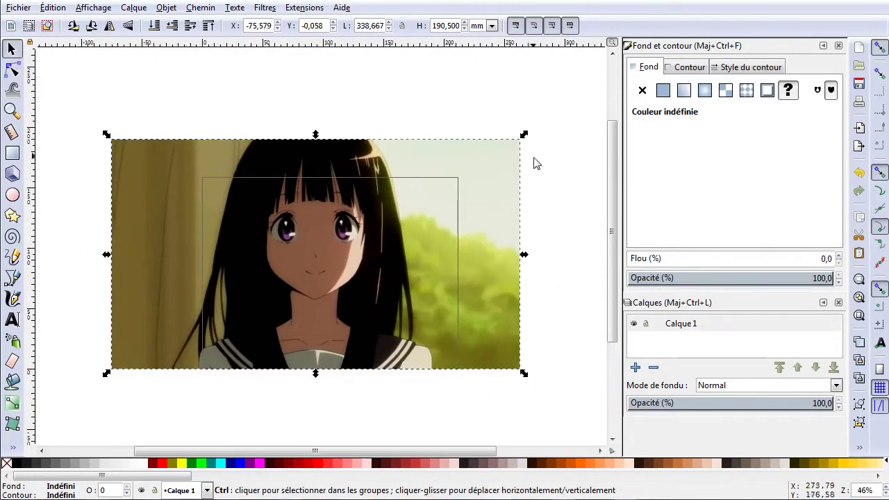
- Shrink the picture to about 194 × 109 mm inside the page, then delete it
left_click_drag(524, 134, 350, 232)
left_click_drag(283, 295, 386, 250)
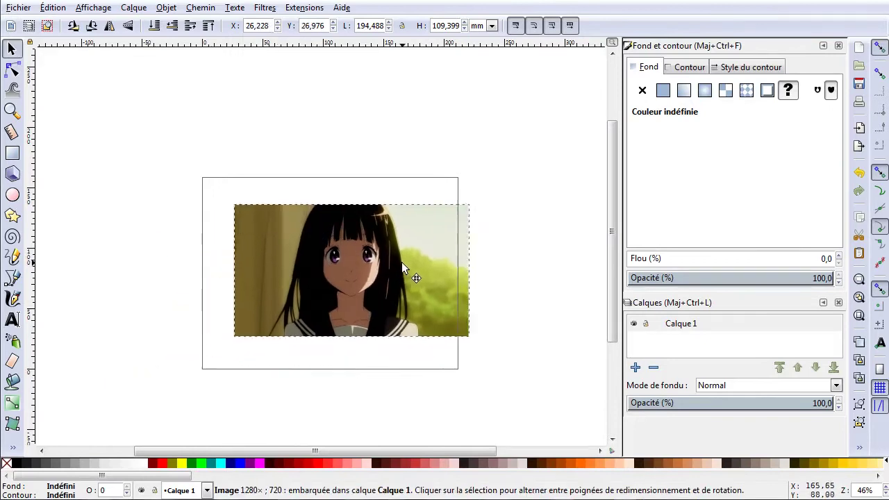
scroll(348, 306, "up", 2, "ctrl")
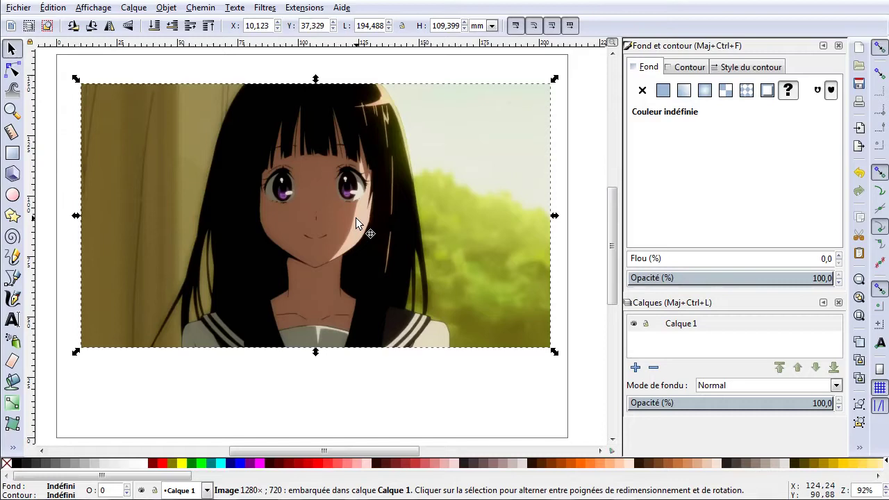
key("Delete")
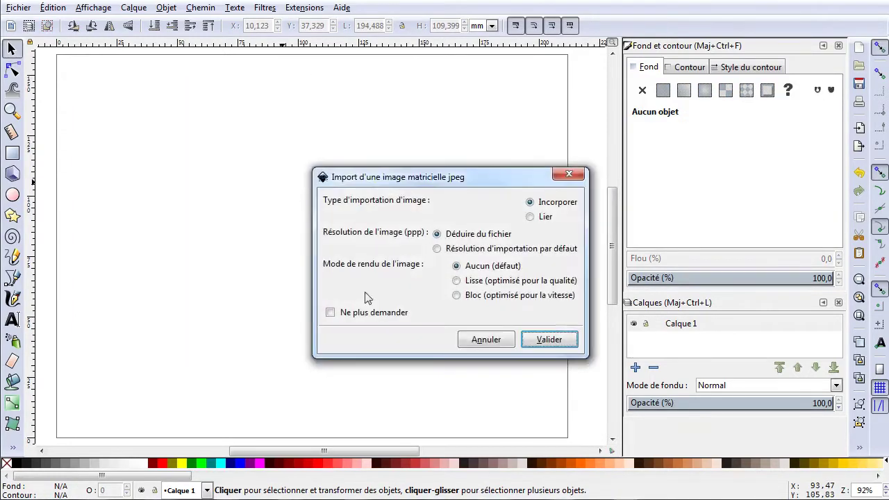
- Embed the two-girl JPEG and place it on the page at about 172 × 97 mm
left_click(547, 337)
mouse_move(441, 347)
left_mouse_down()
mouse_move(214, 230)
mouse_move(204, 216)
mouse_move(211, 250)
left_mouse_up()
left_click(198, 382)
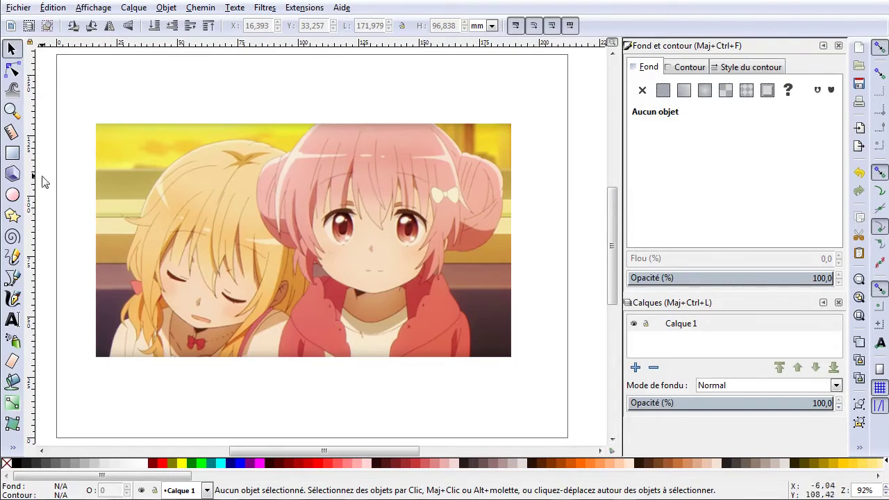
left_click_drag(243, 197, 264, 224)
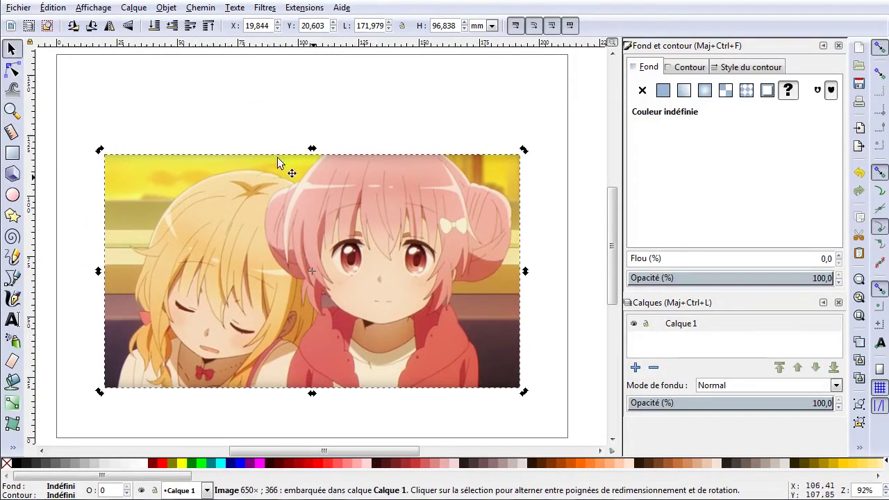
left_click(293, 123)
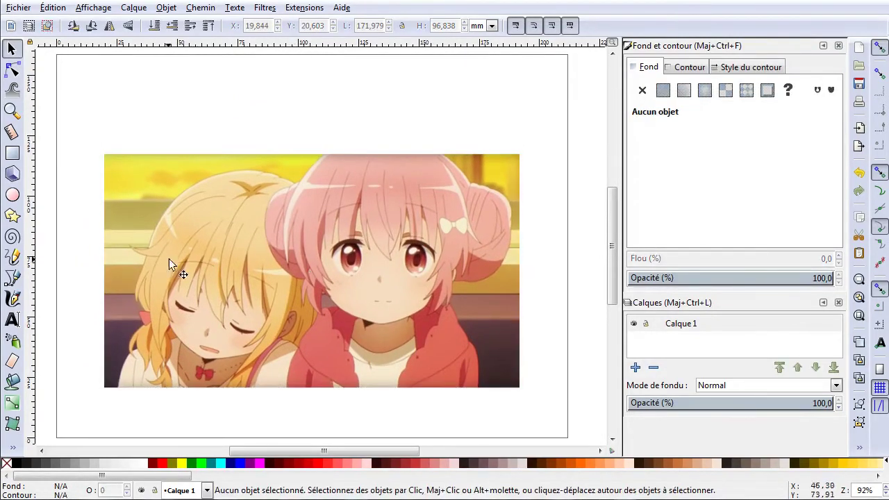
- Draw a borderless grey (4d4d4d) rectangle and move it over the pink-haired girl's face
left_click(12, 154)
left_click_drag(337, 91, 506, 228)
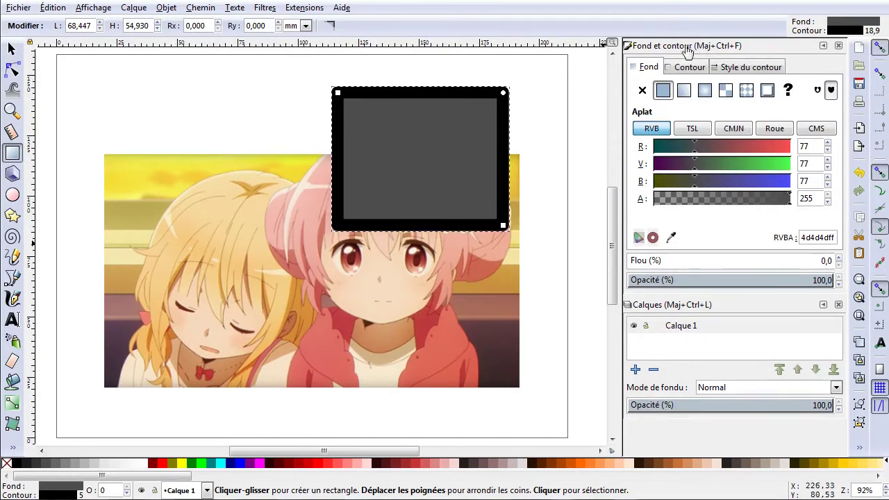
left_click(672, 70)
left_click(642, 91)
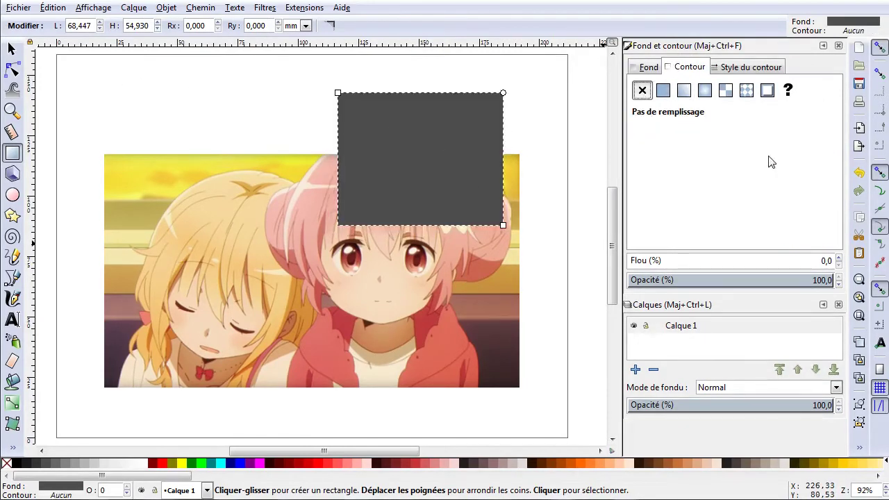
left_click(644, 68)
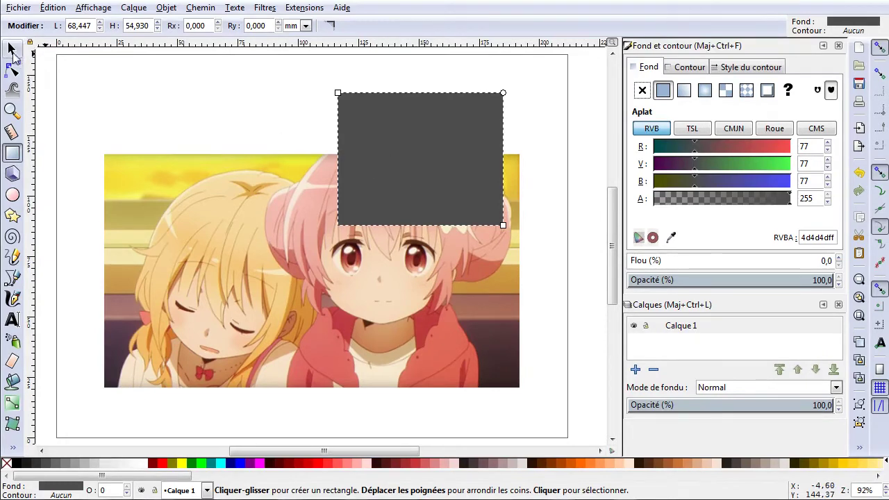
left_click(11, 49)
left_click_drag(495, 168, 387, 222)
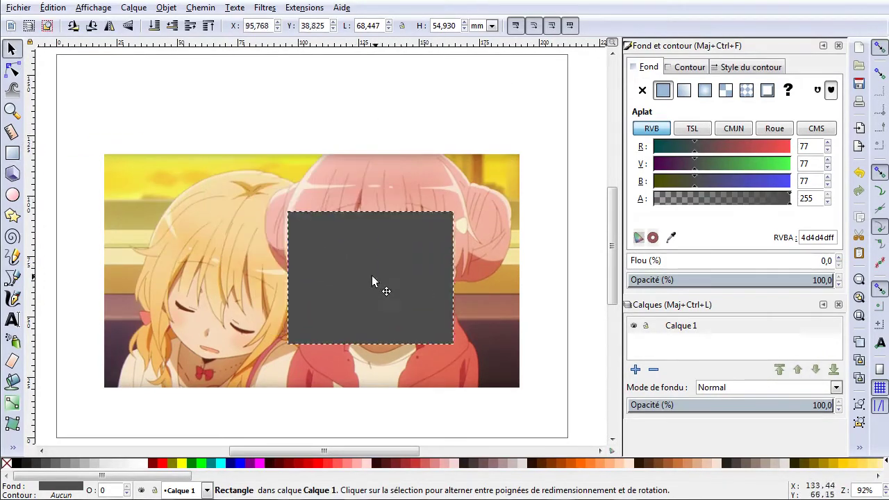
- Resize the rectangle to 107.271 × 80.813 mm over the pink-haired girl, back at full opacity
left_click_drag(387, 222, 381, 233)
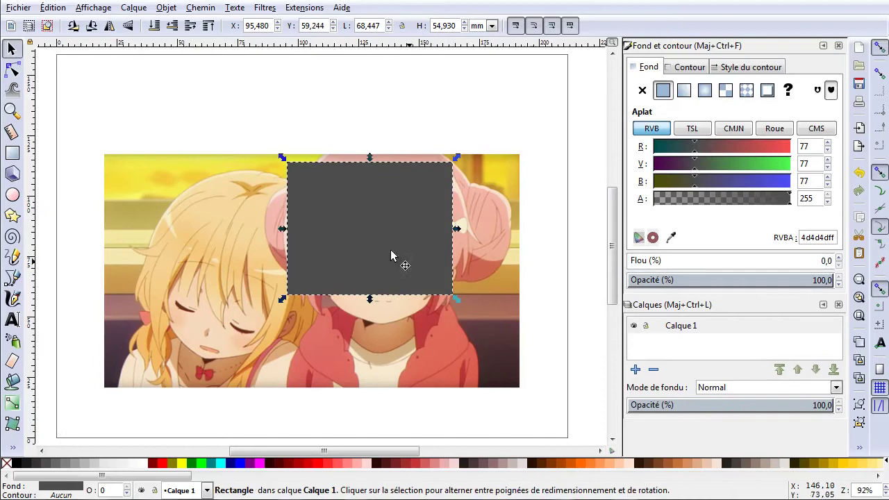
left_click(743, 281)
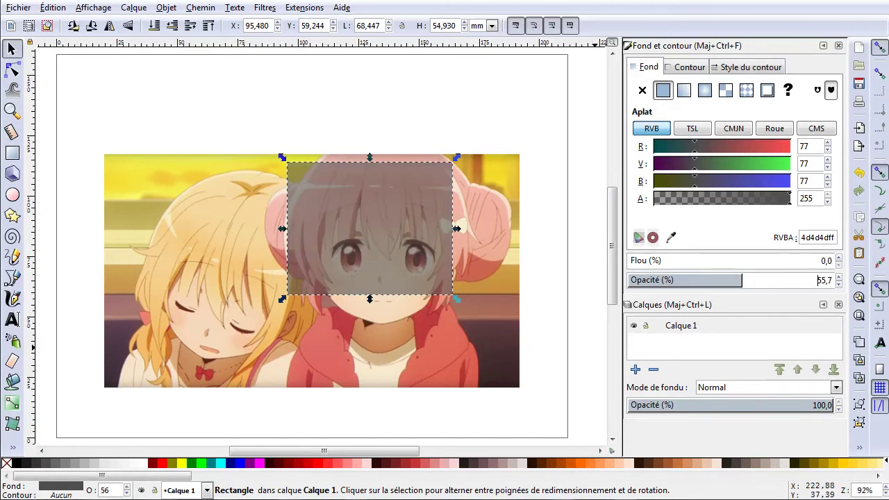
left_click_drag(344, 193, 329, 188)
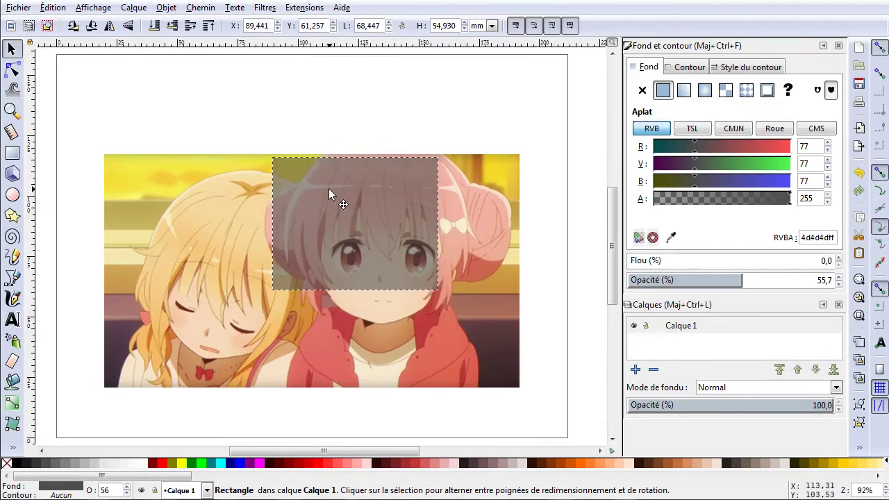
left_click_drag(329, 189, 315, 186)
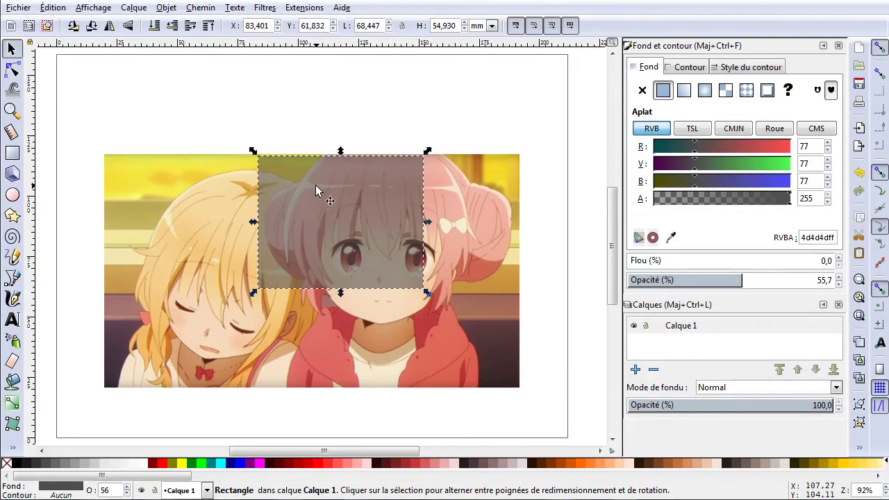
mouse_move(427, 293)
left_mouse_down()
mouse_move(521, 378)
mouse_move(522, 362)
left_mouse_up()
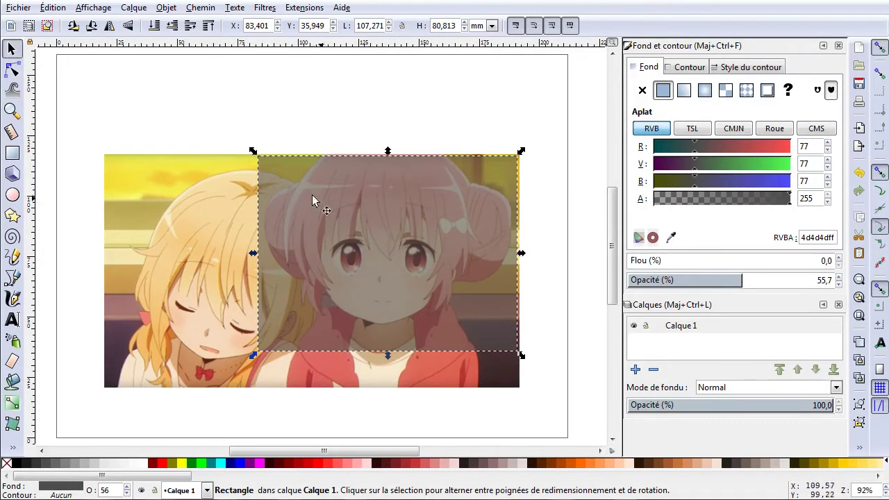
left_click_drag(763, 280, 834, 280)
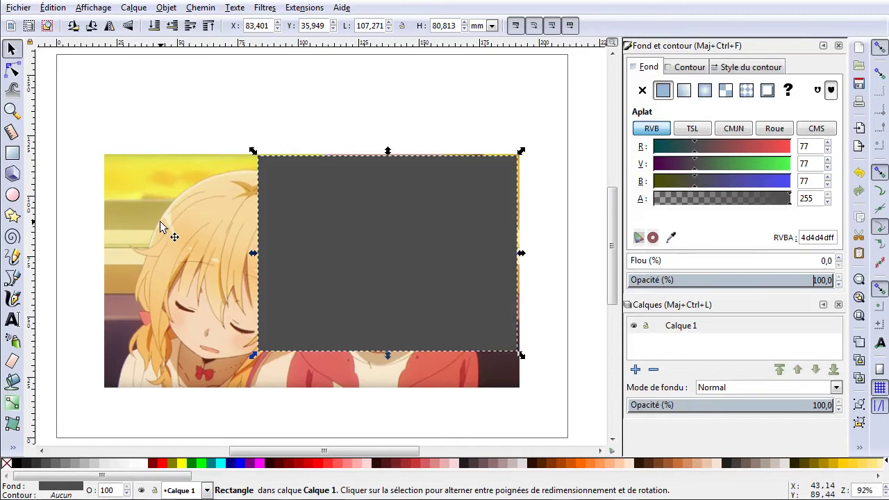
key("ctrl+a")
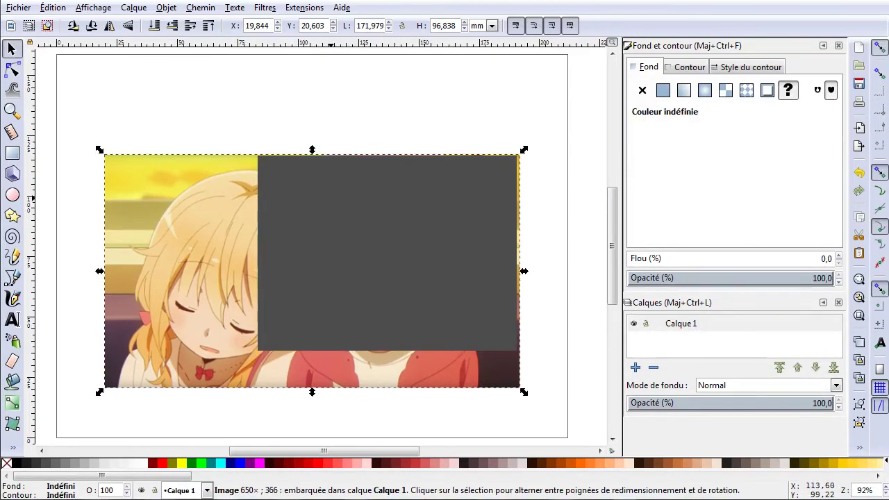
- Select the picture and grey rectangle together and clip the picture to the rectangle
left_click(219, 202, "shift")
left_click(194, 207, "shift")
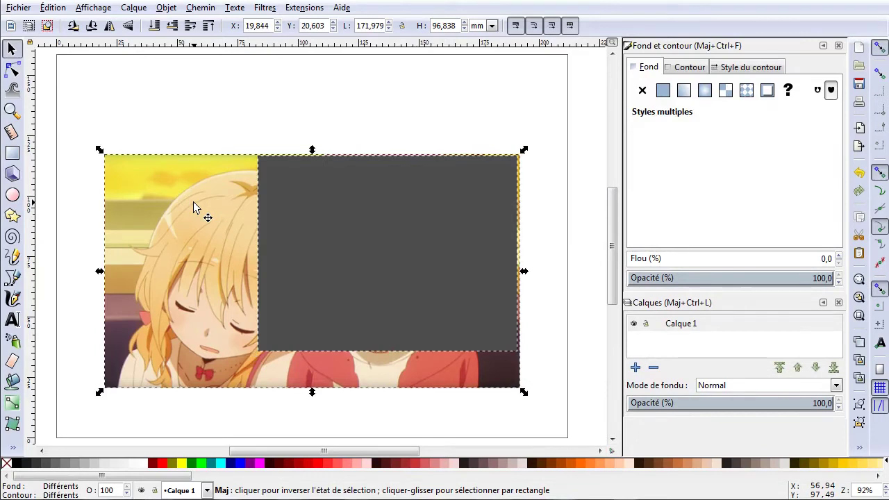
left_click(317, 123)
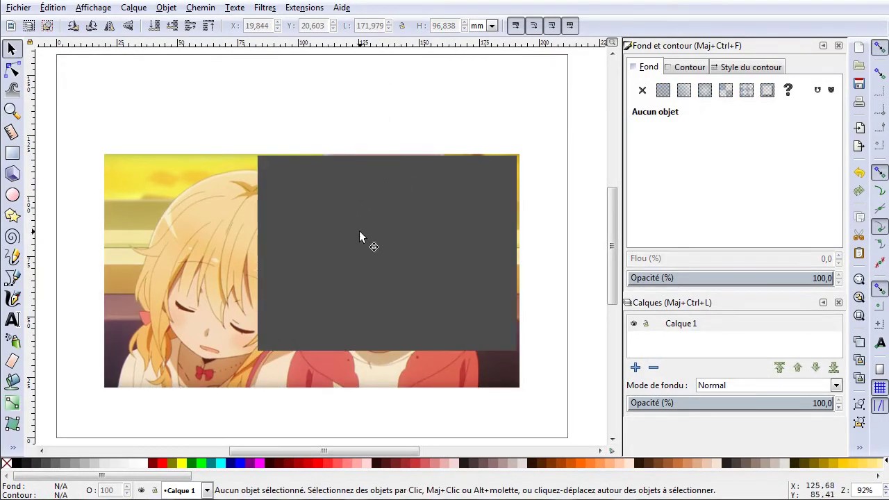
left_click(359, 232)
left_click(145, 221, "shift")
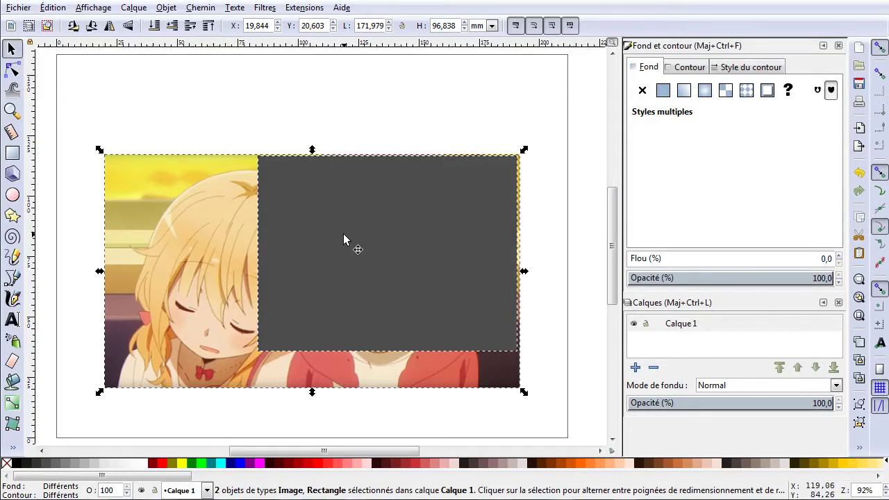
left_click(166, 8)
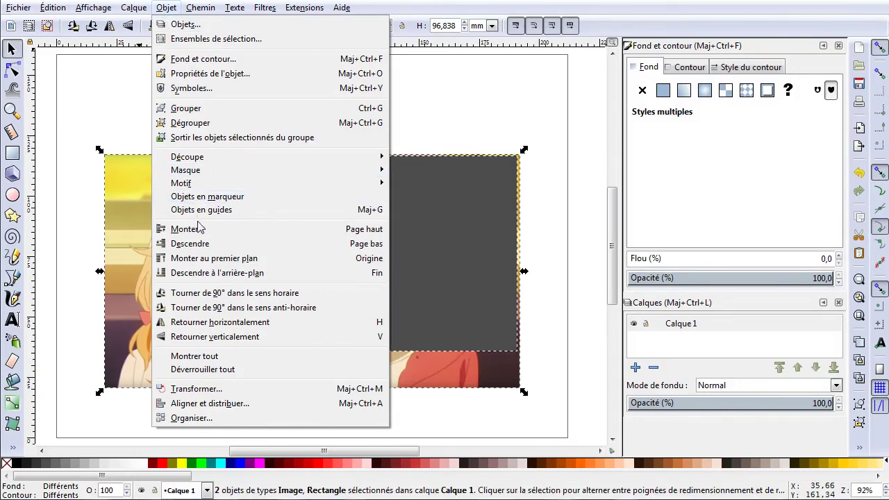
mouse_move(188, 157)
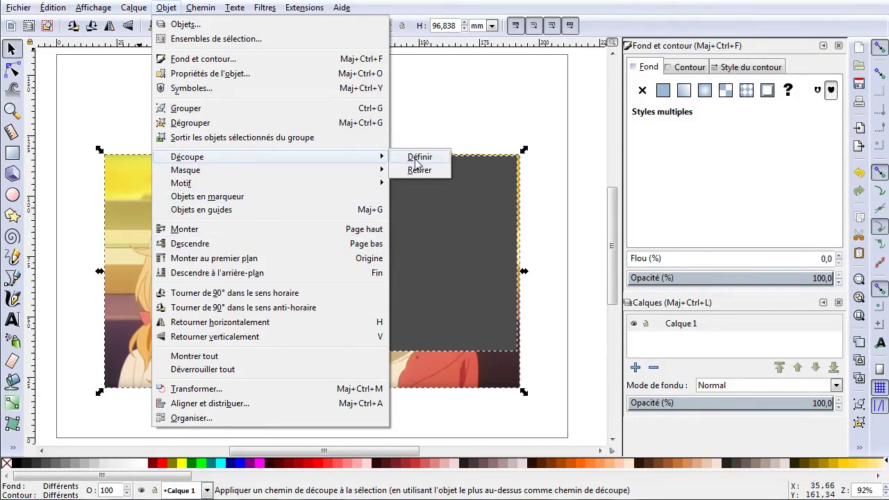
left_click(167, 8)
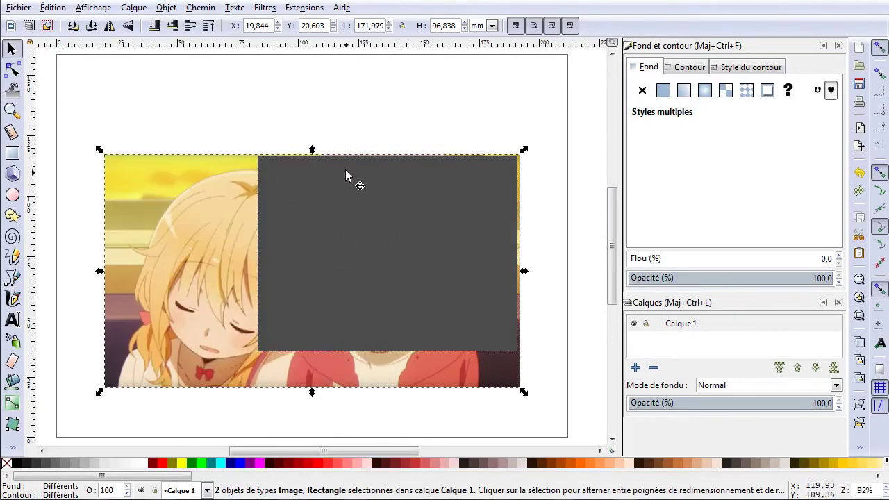
right_click(301, 182)
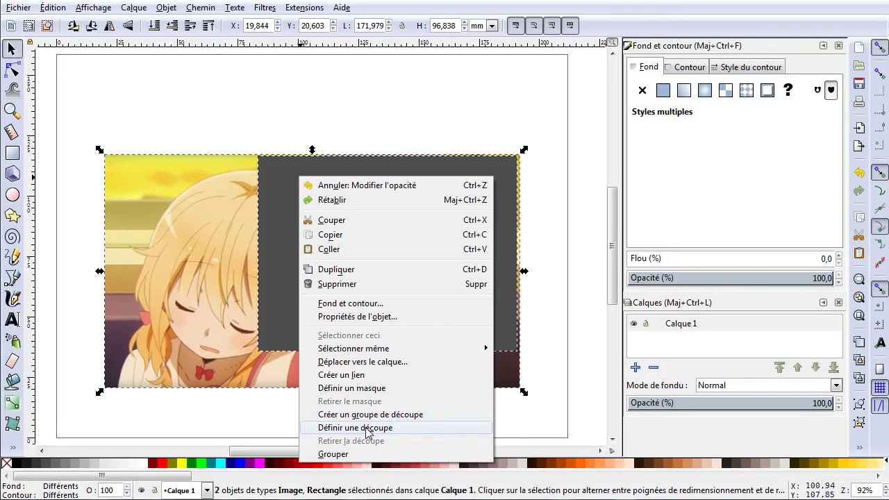
left_click(355, 428)
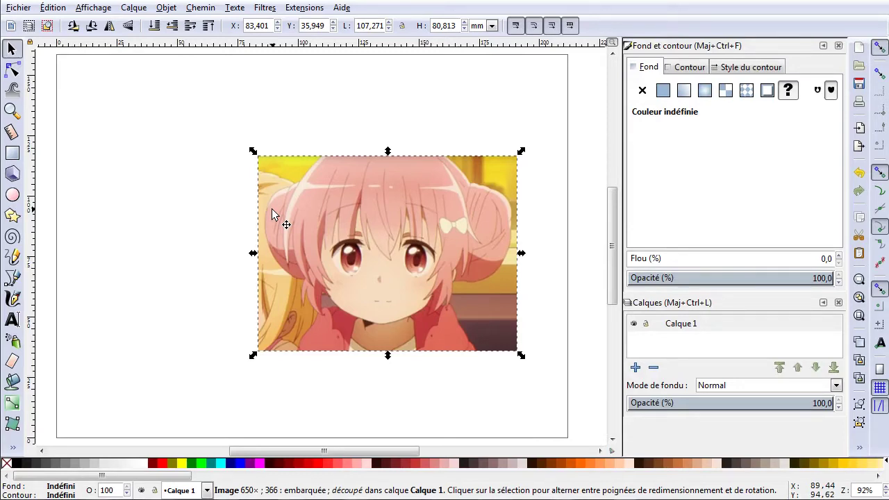
- Move the clipped picture around the page to X 87.715, Y 54.067 mm
left_click(289, 113)
mouse_move(314, 157)
left_mouse_down()
mouse_move(202, 199)
mouse_move(263, 185)
left_mouse_up()
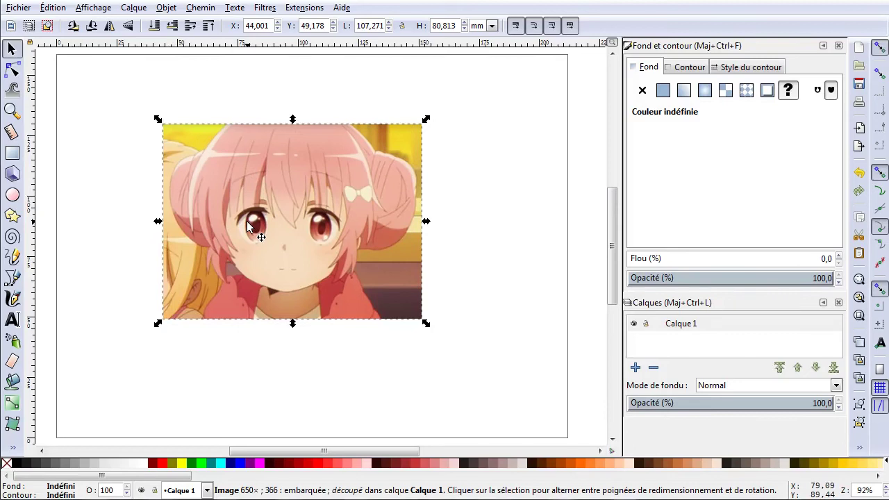
mouse_move(248, 224)
left_mouse_down()
mouse_move(361, 245)
mouse_move(264, 221)
left_mouse_up()
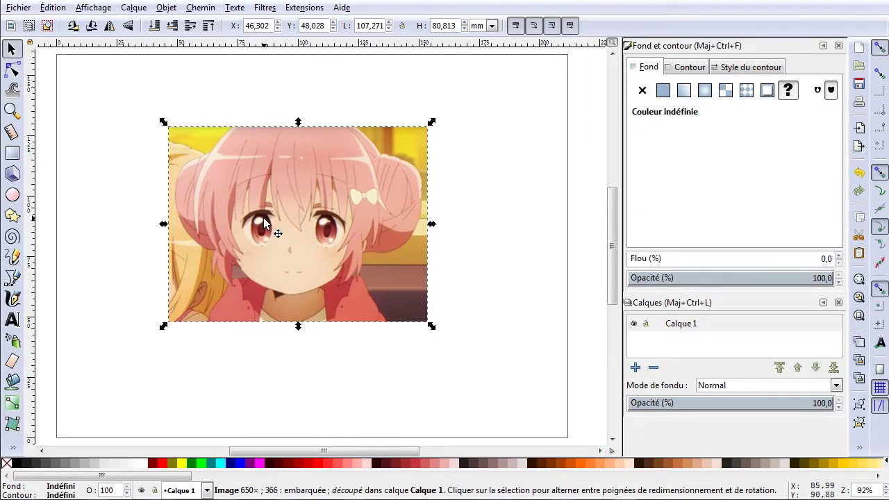
left_click_drag(259, 193, 362, 176)
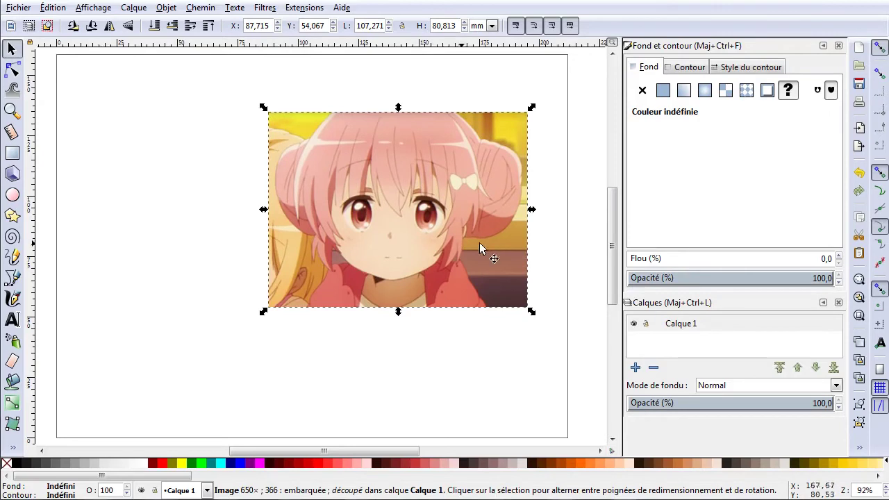
- Release the clip, then clip the picture to the grey rectangle again
right_click(313, 148)
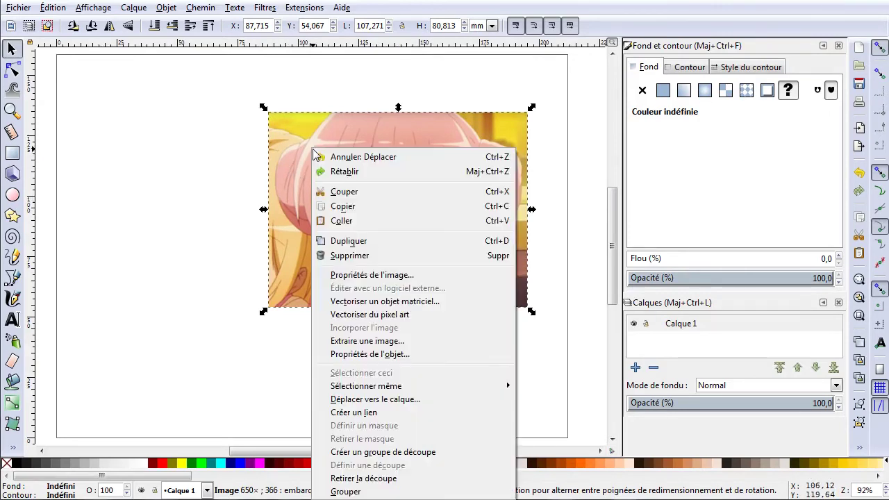
left_click(368, 479)
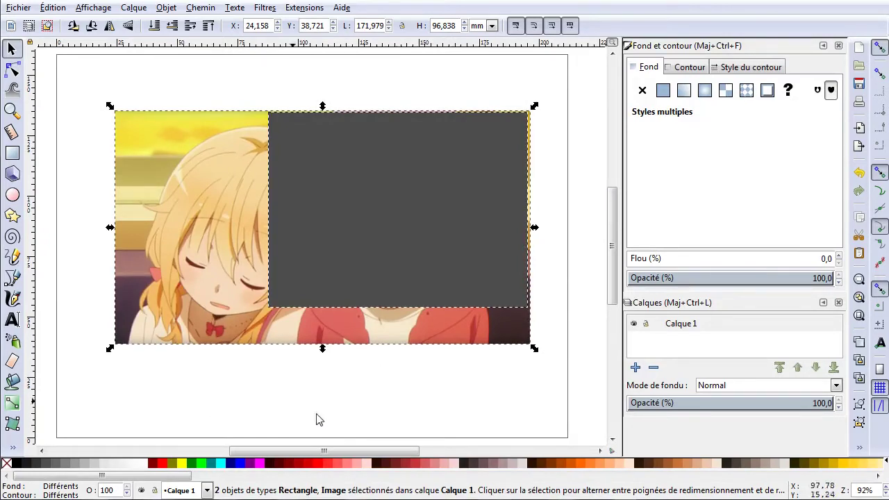
right_click(296, 135)
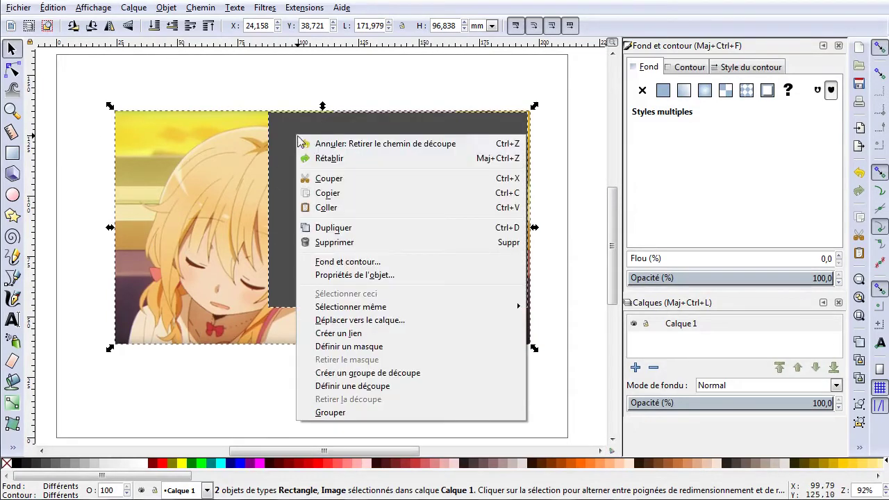
left_click(376, 391)
- Trial-stretch the clipped picture, undo to 107.271 mm width, and place it at X 6.615, Y 44.577 mm
left_click_drag(440, 195, 246, 224)
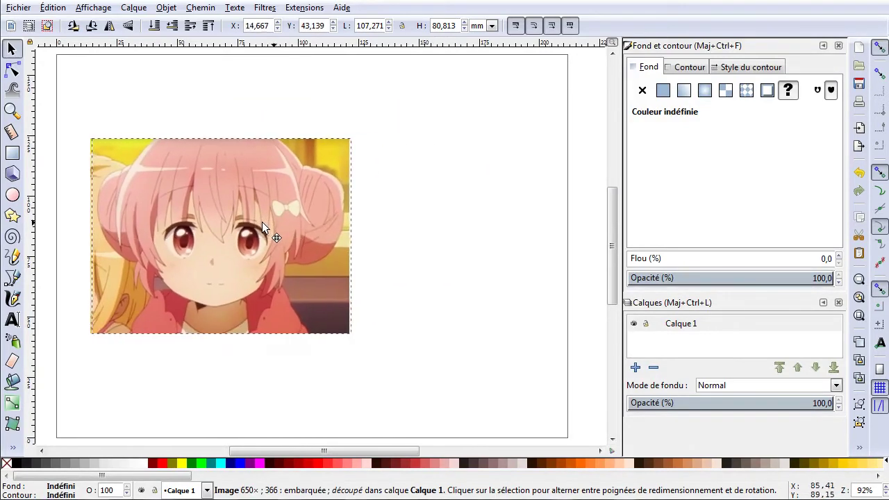
left_click_drag(337, 232, 539, 231)
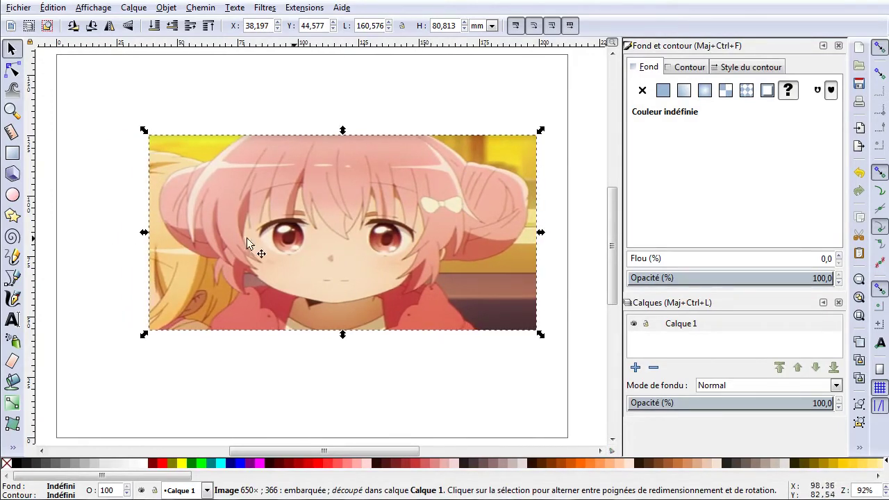
mouse_move(547, 237)
left_mouse_down()
mouse_move(503, 254)
mouse_move(97, 251)
mouse_move(152, 247)
left_mouse_up()
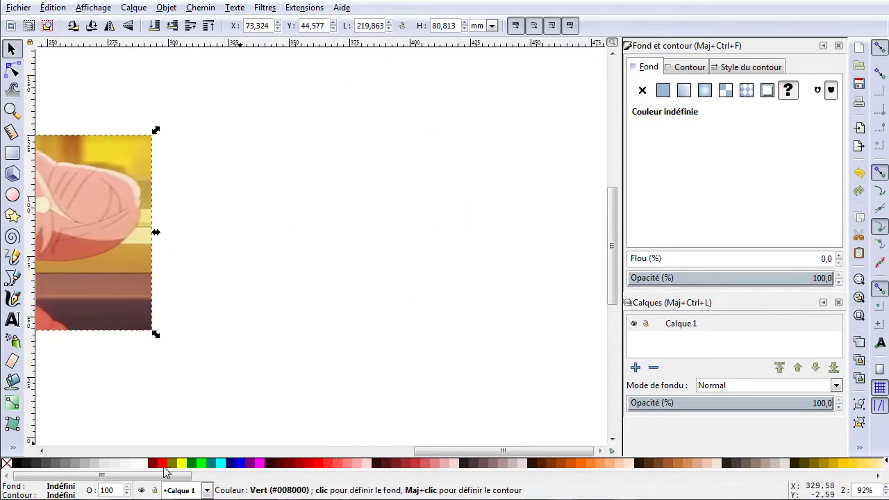
left_click_drag(415, 451, 291, 451)
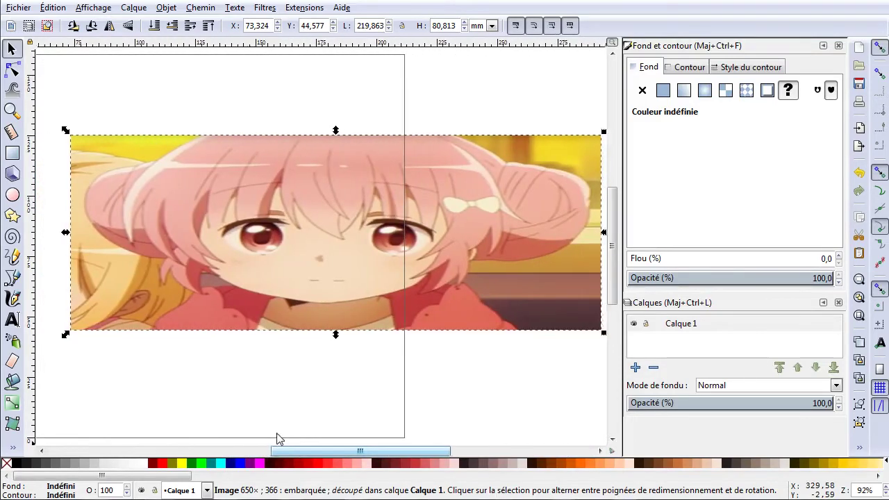
left_click_drag(545, 234, 205, 267)
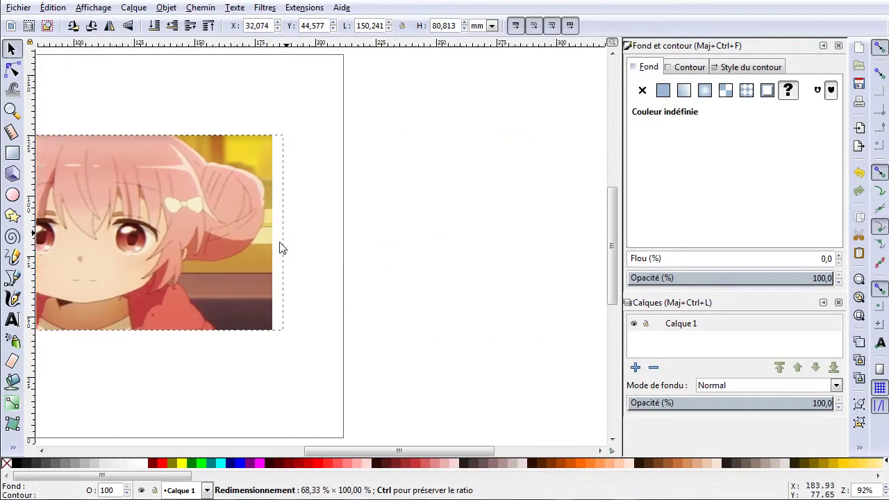
left_click_drag(440, 451, 324, 451)
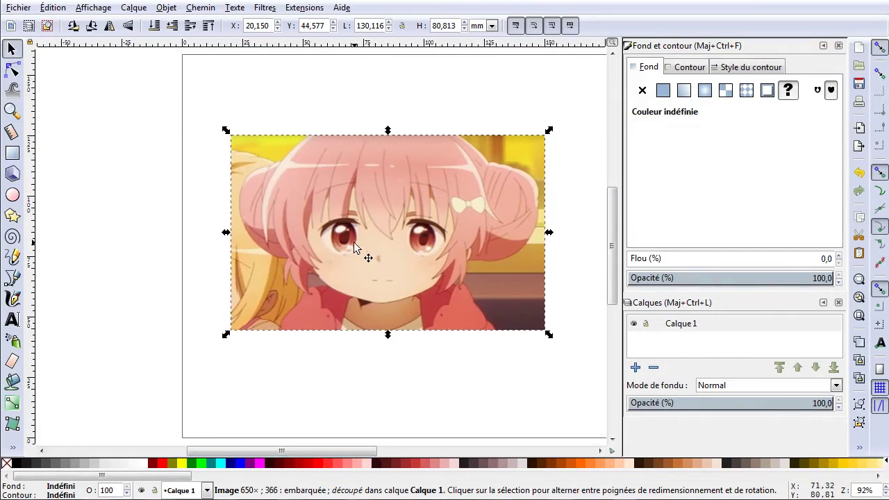
key("ctrl+z")
key("ctrl+z")
key("ctrl+z")
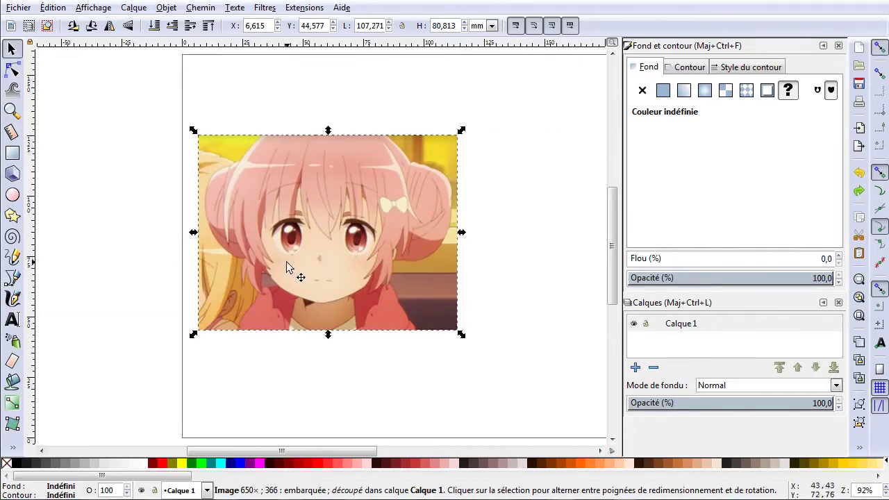
left_click_drag(288, 264, 371, 246)
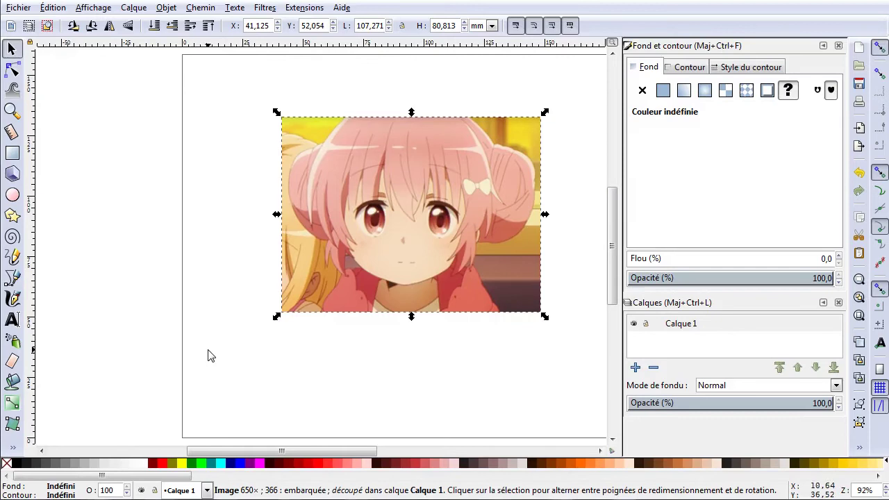
- Release the rectangular clip from the picture and delete the grey rectangle
right_click(365, 186)
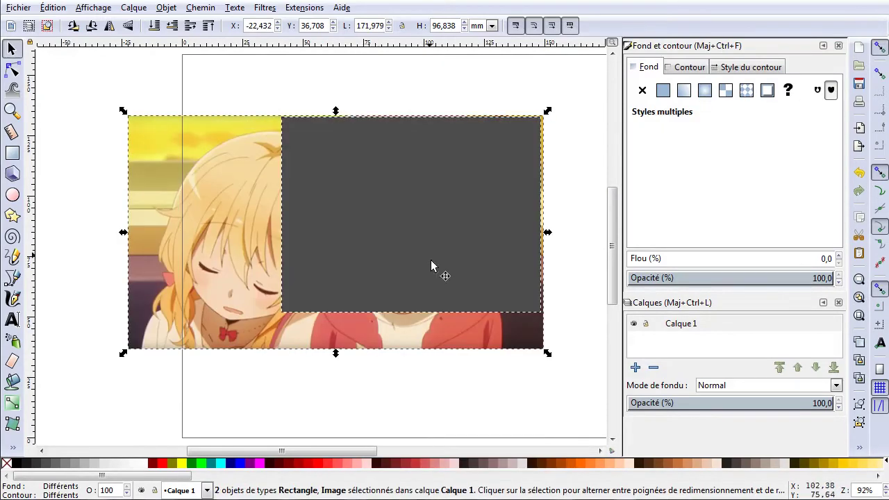
left_click(361, 211)
mouse_move(376, 187)
left_mouse_down()
mouse_move(282, 216)
mouse_move(264, 292)
mouse_move(244, 250)
mouse_move(234, 281)
left_mouse_up()
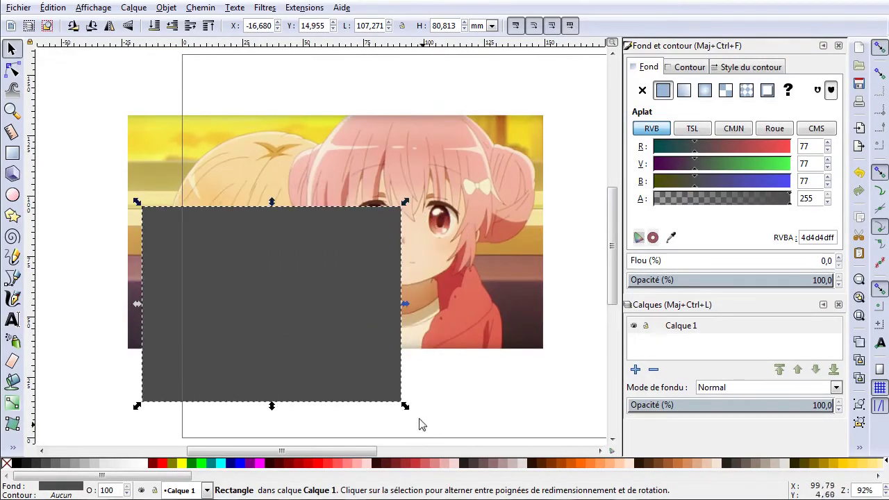
key("Delete")
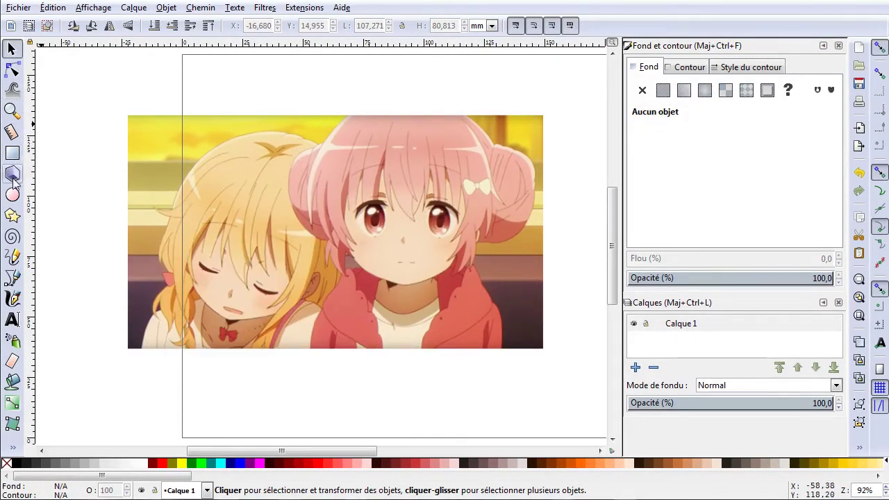
- Draw a grey ellipse at 56% opacity and resize it over the girl's face, about 90.6 × 71.9 mm
left_click(14, 196)
mouse_move(315, 179)
left_mouse_down()
mouse_move(476, 308)
mouse_move(487, 341)
mouse_move(488, 330)
left_mouse_up()
left_click_drag(763, 280, 745, 281)
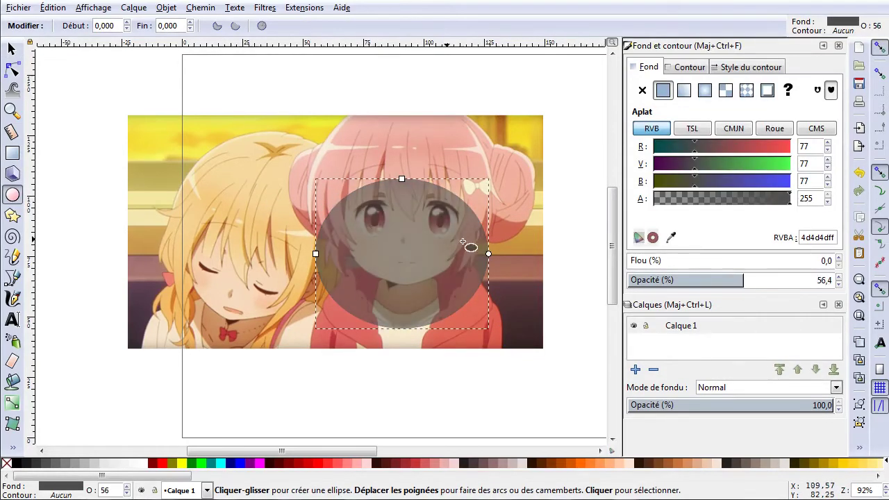
left_click(11, 48)
mouse_move(369, 259)
left_mouse_down()
mouse_move(382, 215)
mouse_move(375, 221)
left_mouse_up()
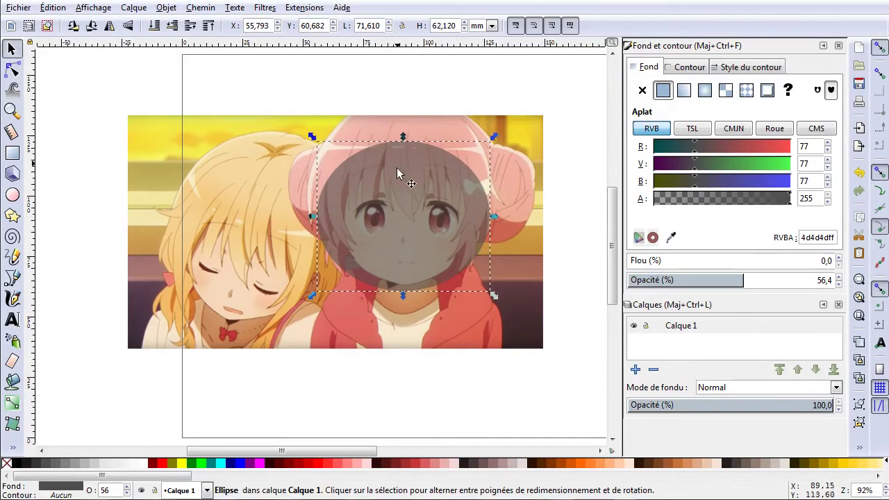
left_click_drag(403, 137, 405, 114)
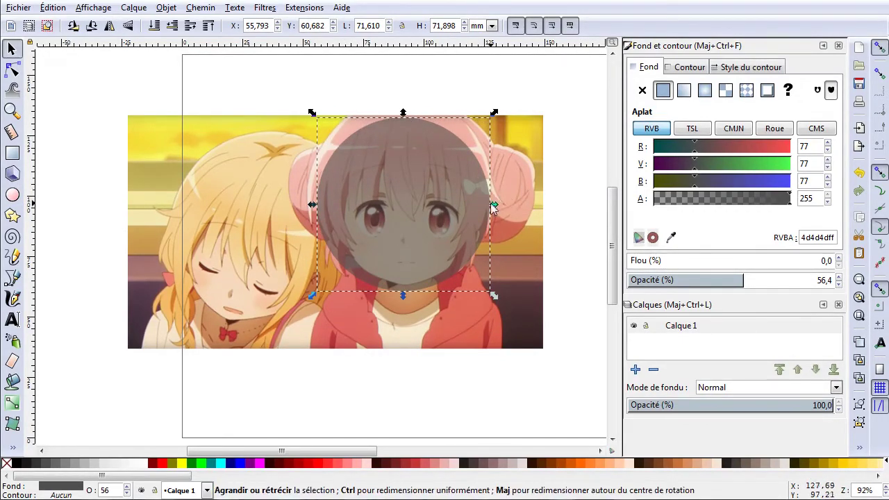
left_click_drag(493, 208, 518, 207)
left_click_drag(312, 205, 290, 208)
left_click_drag(379, 217, 384, 215)
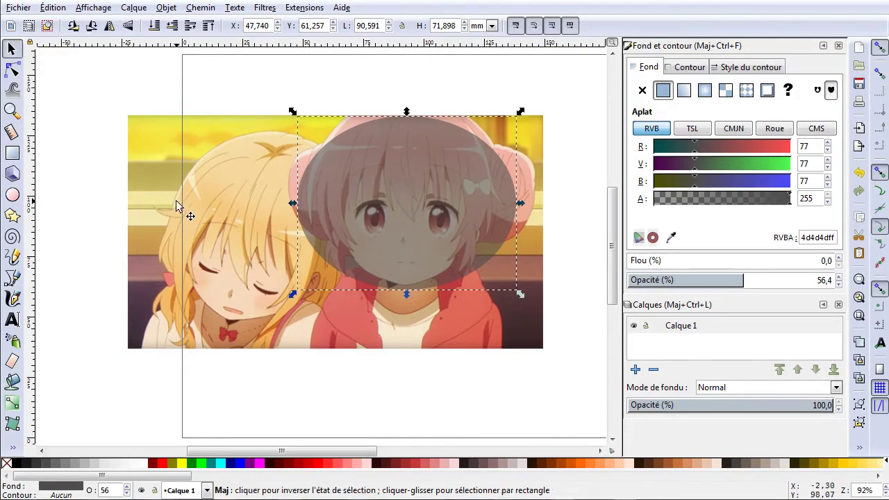
- Clip the picture to the ellipse, leaving an oval of the girl's face
left_click(218, 196, "shift")
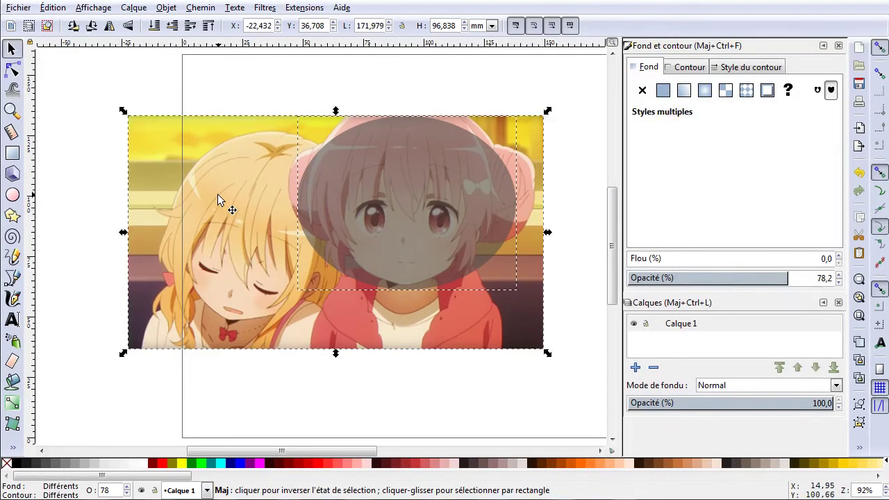
right_click(393, 197)
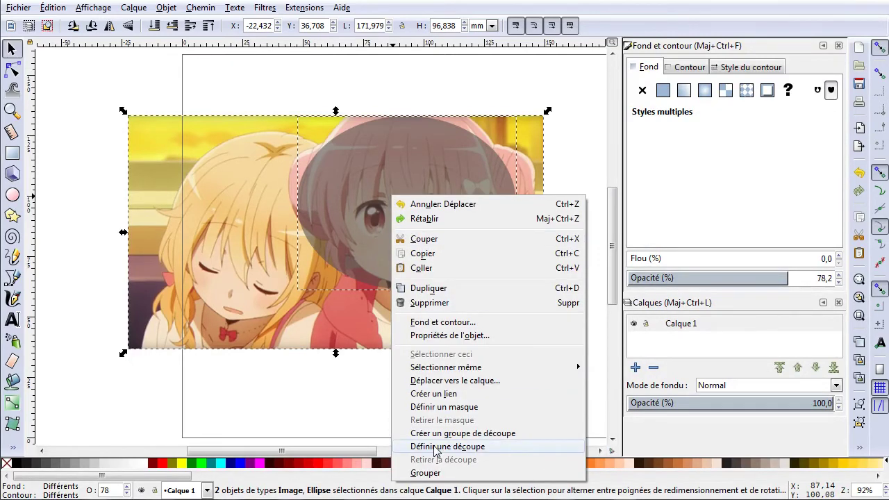
left_click(436, 451)
key("shift+Left")
key("shift+Left")
key("shift+Left")
key("shift+Left")
key("shift+Left")
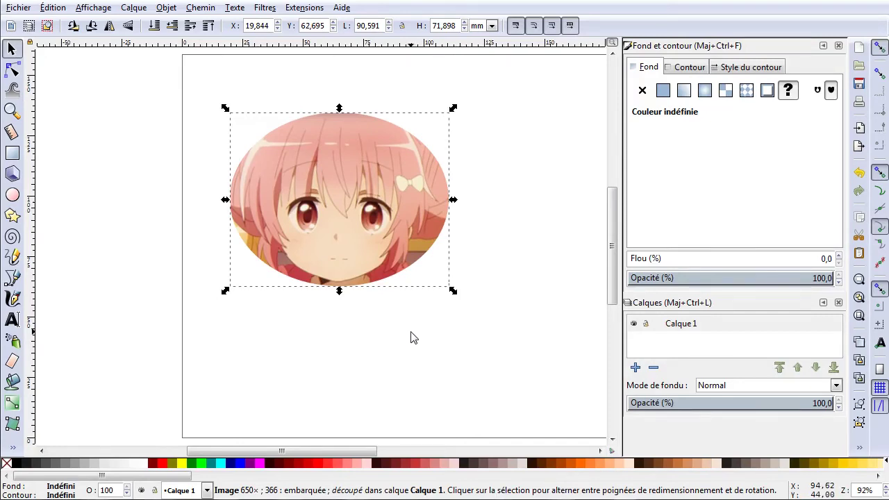
- Tilt the oval portrait about 28° and move it up and left
left_click(381, 245)
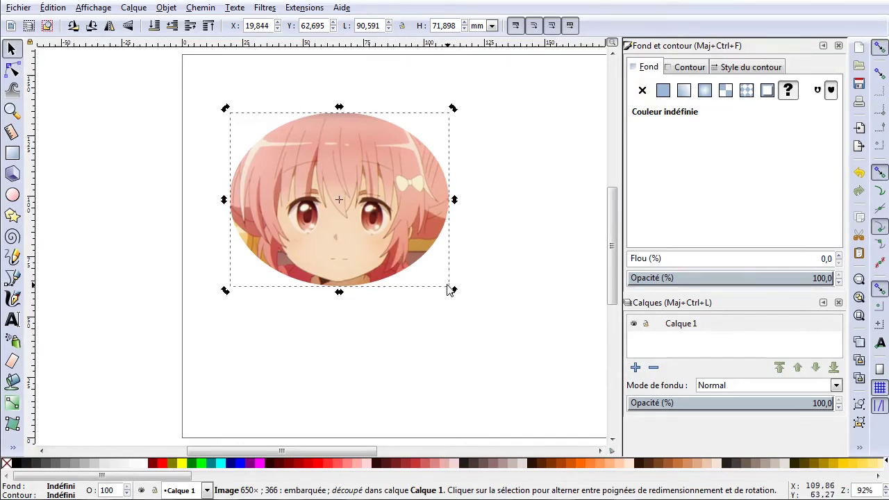
left_click_drag(453, 292, 467, 230)
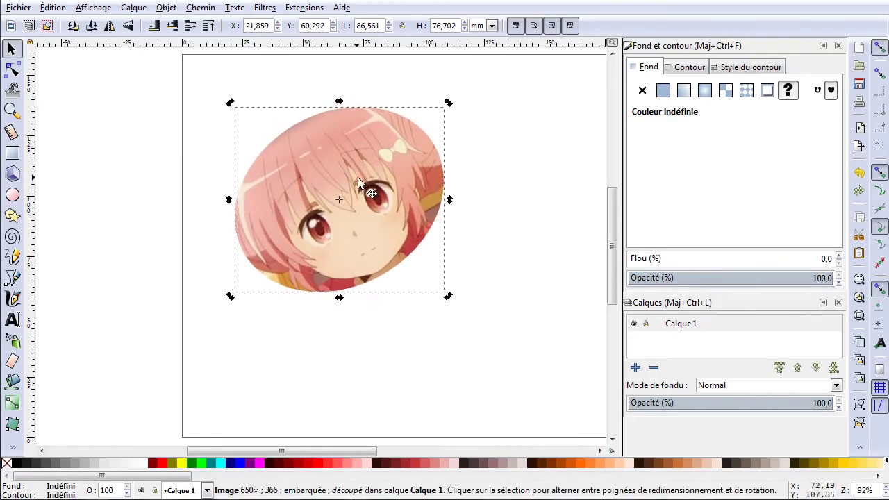
left_click_drag(356, 175, 298, 158)
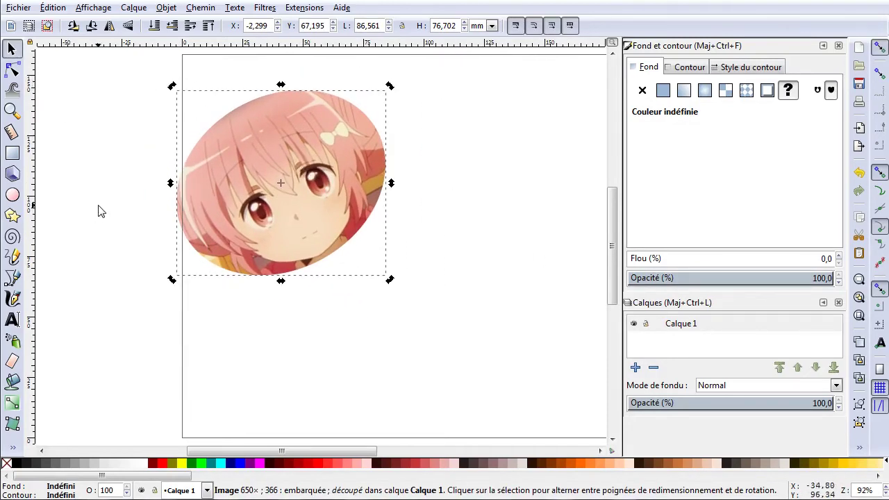
- Undo the tilt and release the elliptical clip from the picture
key("ctrl+z")
key("ctrl+z")
right_click(264, 198)
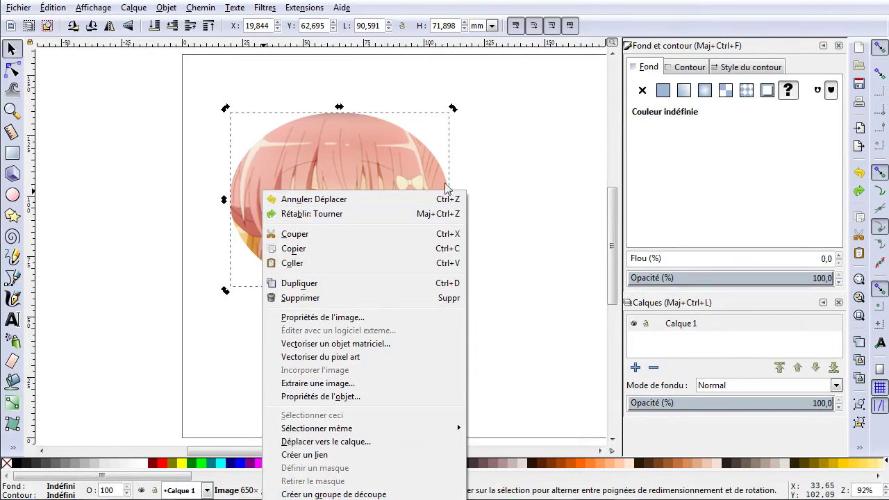
left_click(389, 136)
right_click(387, 121)
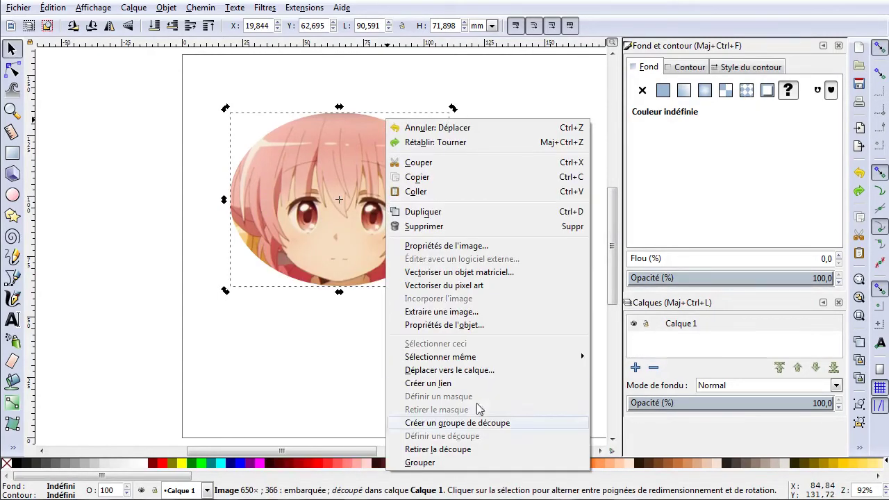
left_click(479, 453)
- Delete the grey ellipse and shift the screenshot further right on the page
left_click(568, 215)
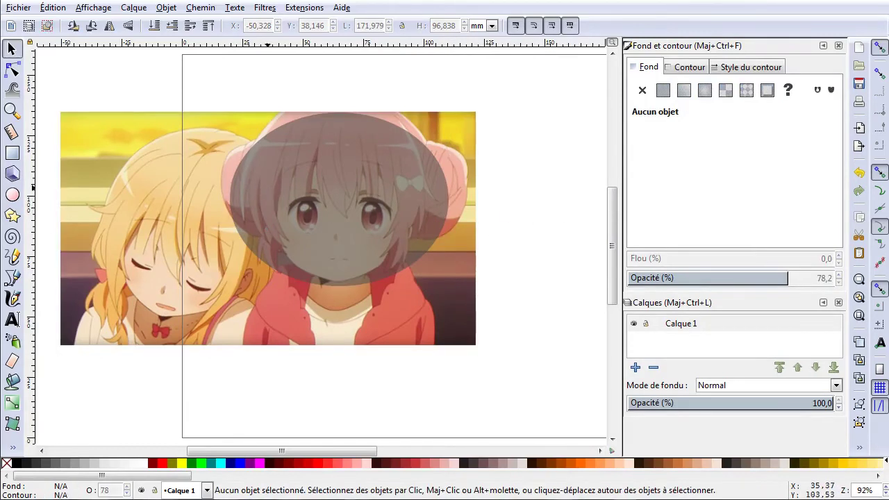
left_click(301, 201)
left_click_drag(302, 201, 457, 278)
key("Delete")
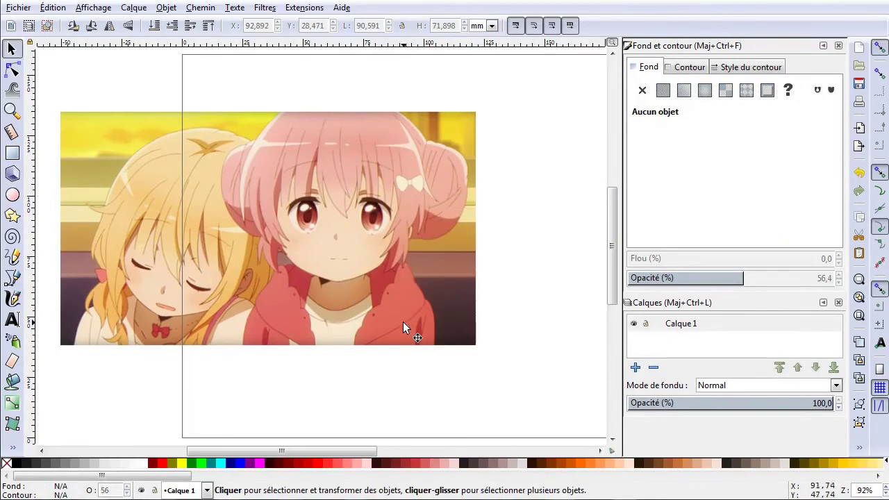
left_click_drag(334, 231, 435, 238)
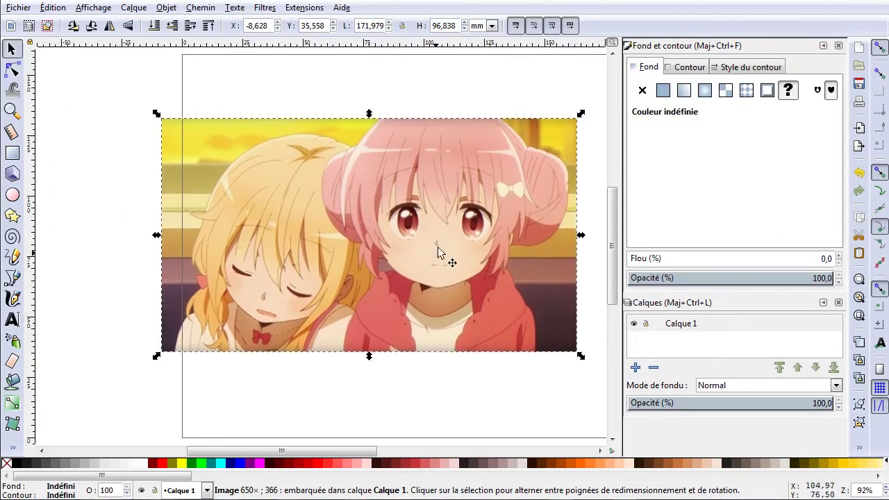
scroll(327, 450, "right", 2)
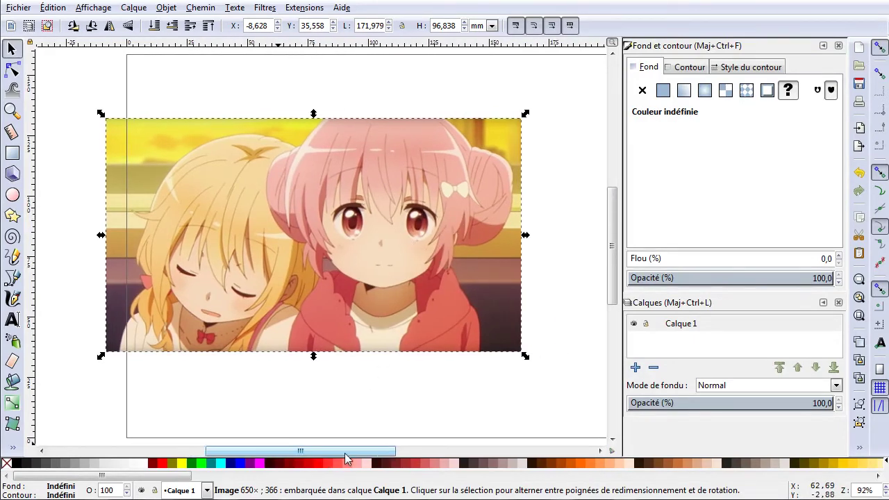
- Trace a closed straight-line polygon around the pink-haired girl's face with the Bezier tool
left_click(13, 278)
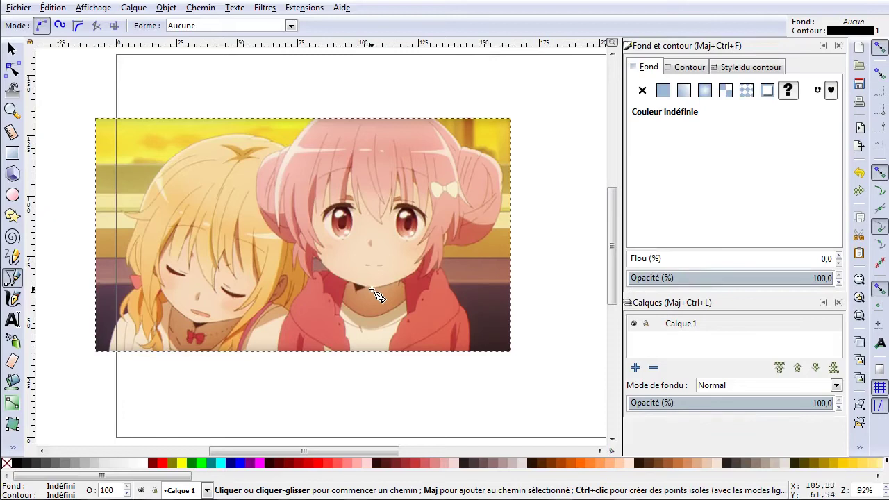
left_click(373, 287)
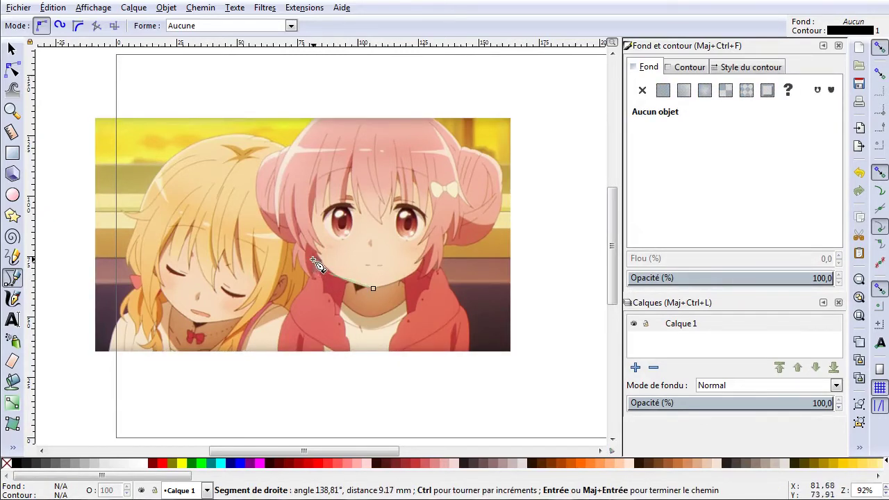
left_click(315, 262)
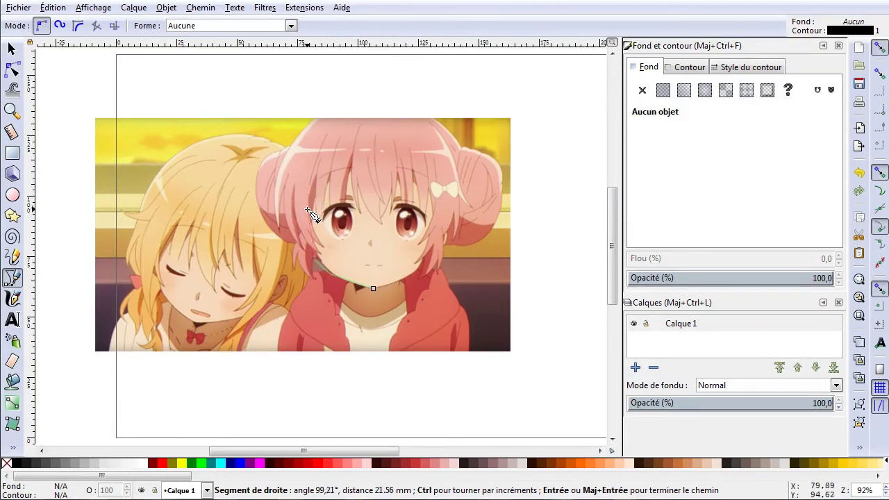
left_click(310, 218)
left_click(332, 174)
left_click(413, 174)
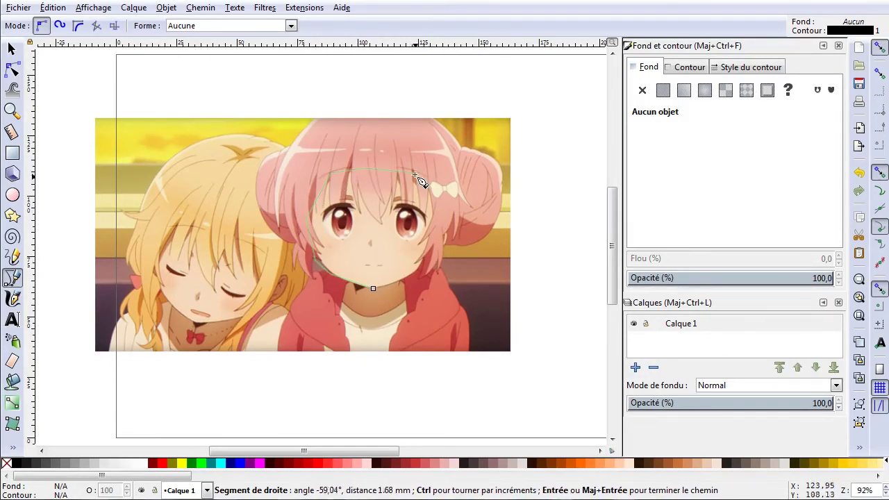
left_click(435, 205)
left_click(435, 240)
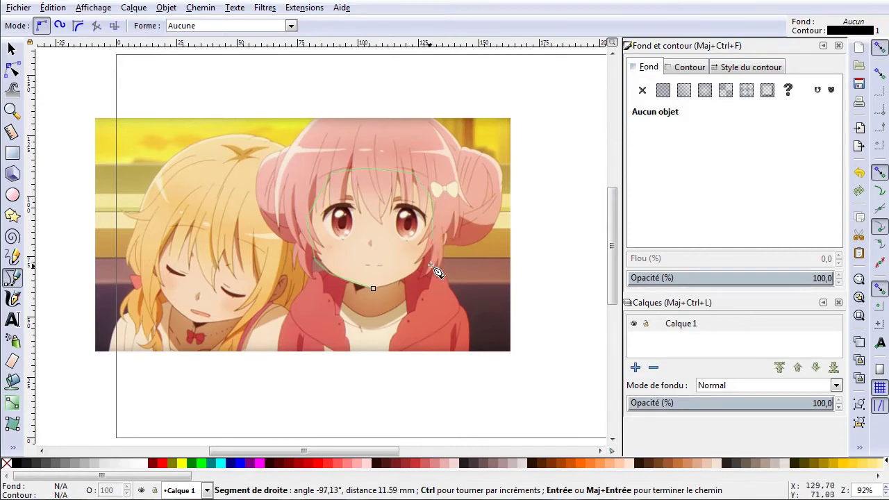
left_click(431, 271)
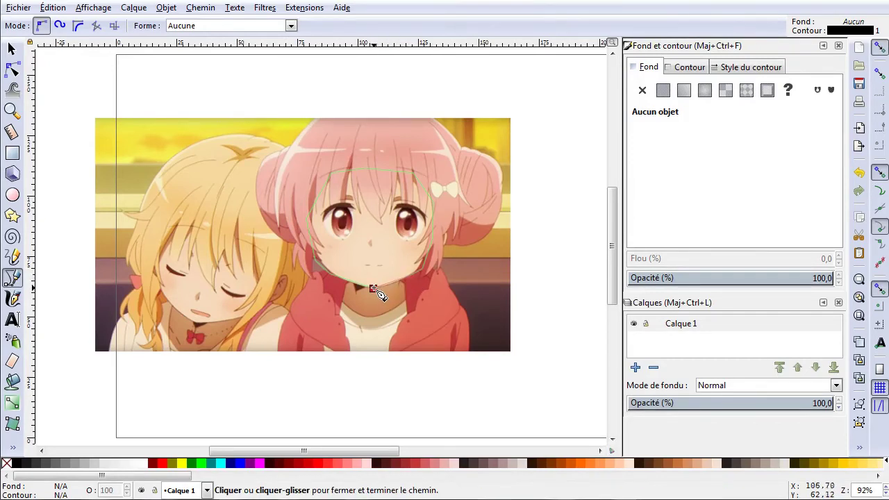
left_click(373, 289)
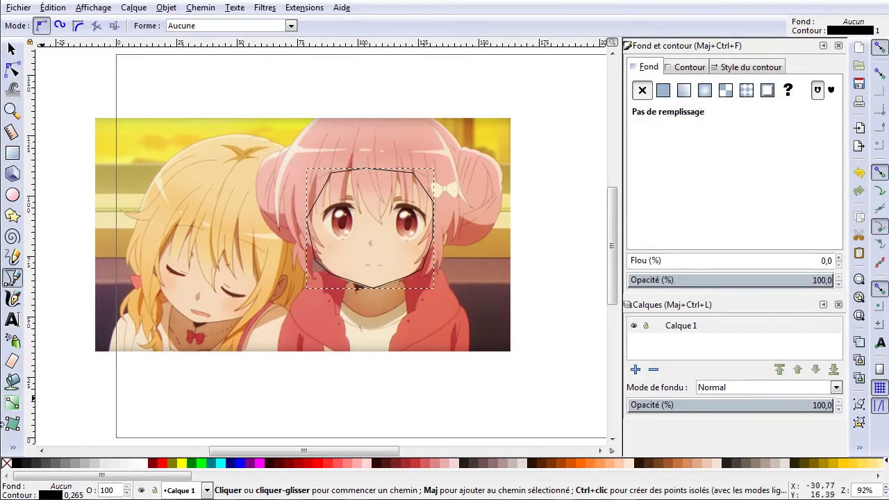
- Fill the face polygon flat dark grey 4d4d4d and remove its stroke
left_click(42, 465)
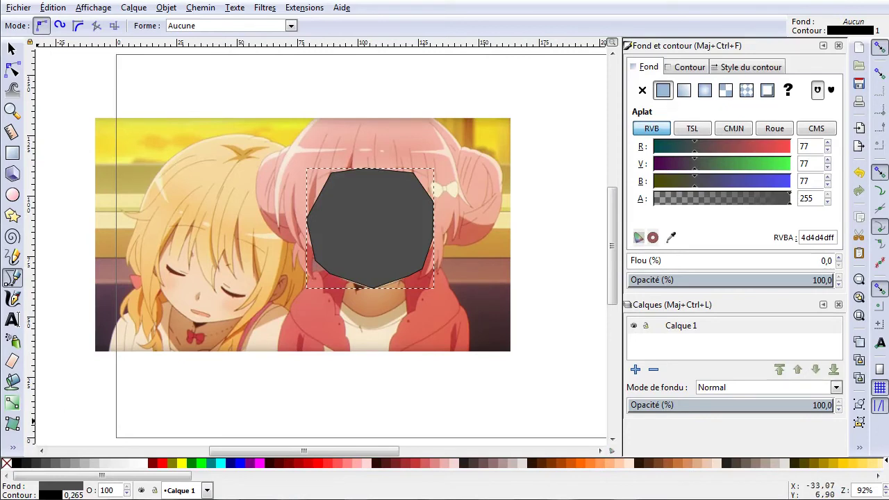
left_click(6, 464, "shift")
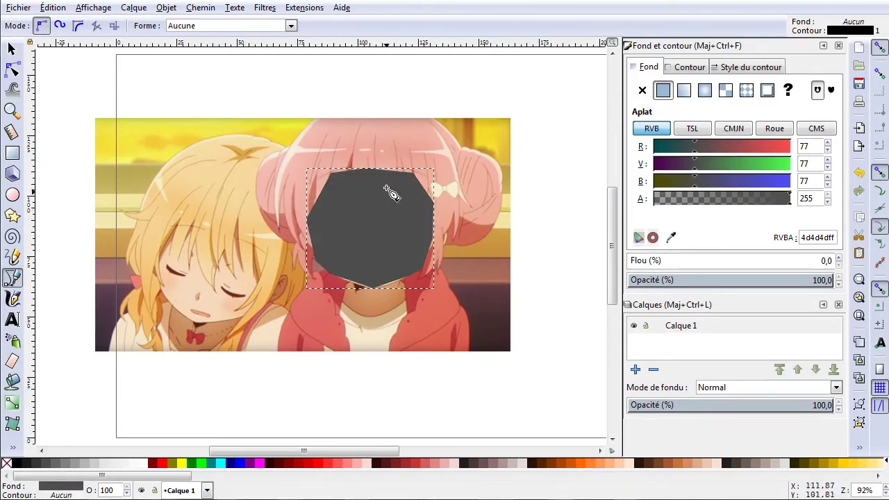
left_click(10, 50)
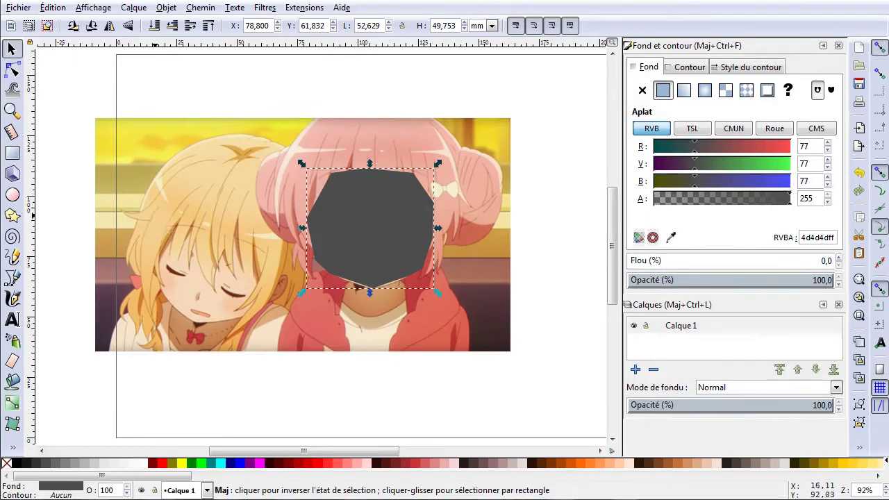
- Clip the screenshot to the grey face polygon via Objet > Découpe, then nudge the face up-right
left_click(154, 215, "shift")
right_click(246, 184)
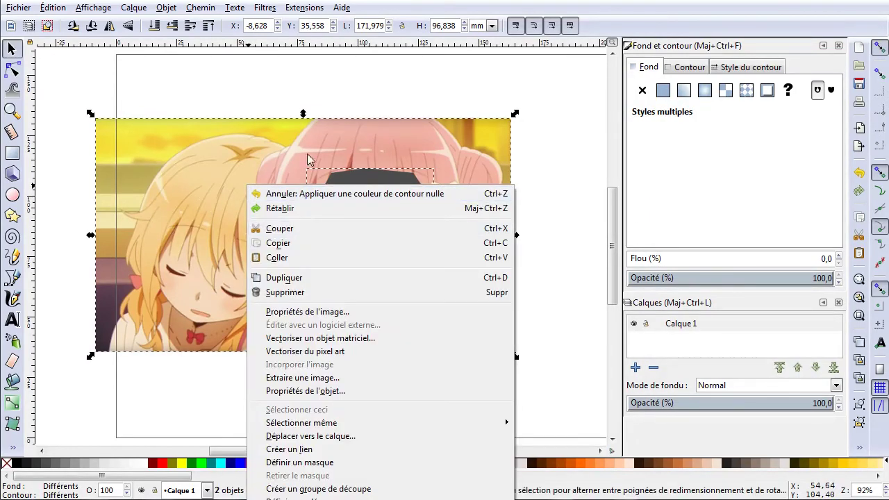
right_click(242, 133)
right_click(242, 133)
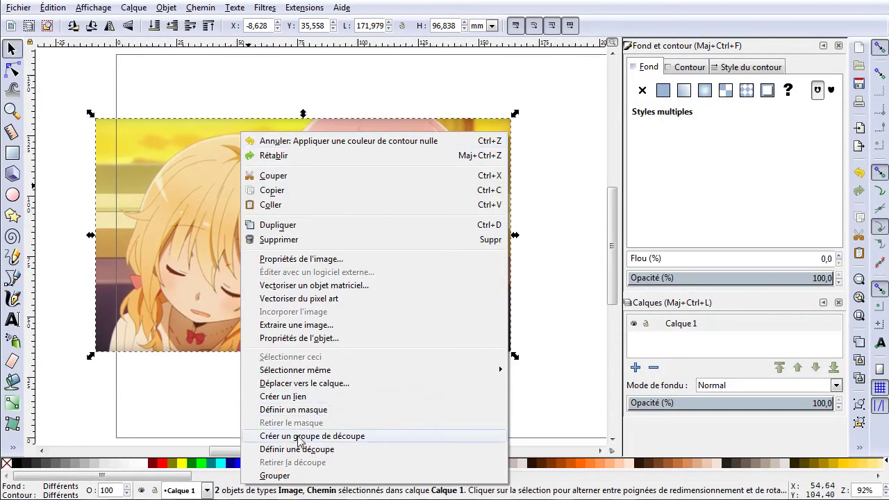
left_click(156, 8)
left_click(166, 8)
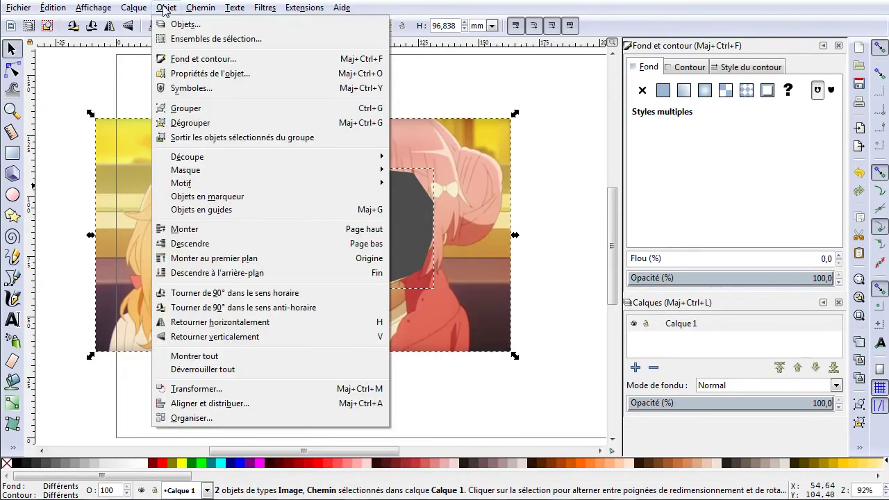
mouse_move(187, 157)
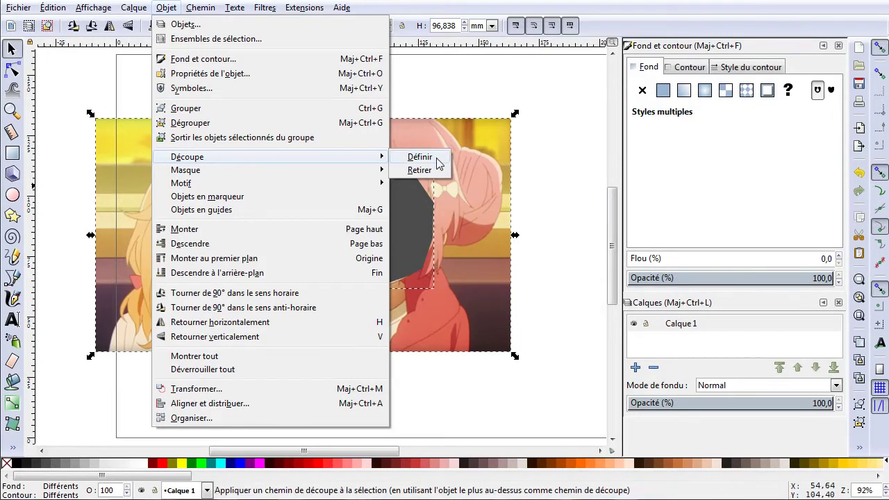
left_click(420, 158)
left_click_drag(211, 179, 236, 171)
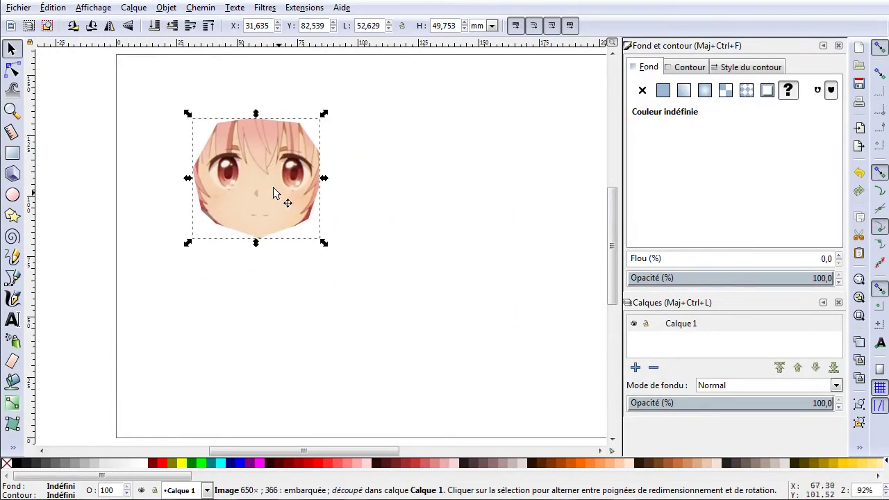
left_click(209, 239)
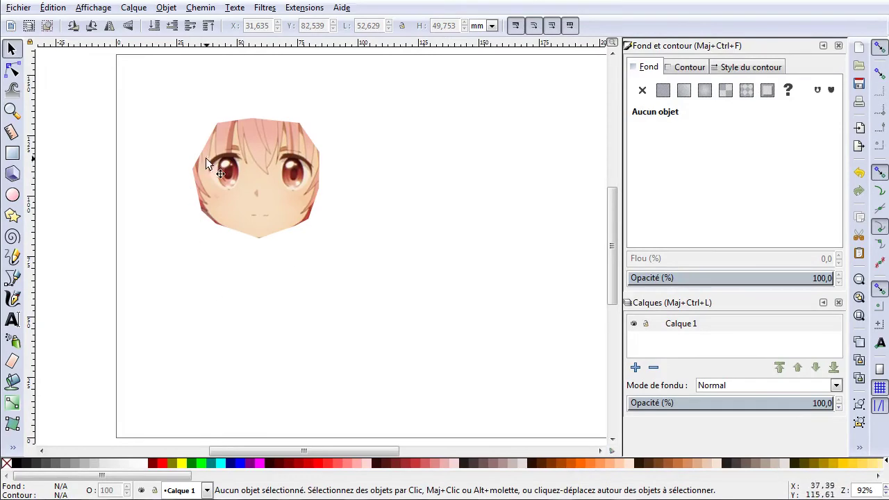
- Release the face clip to recover the full two-girl screenshot
left_click_drag(206, 161, 264, 216)
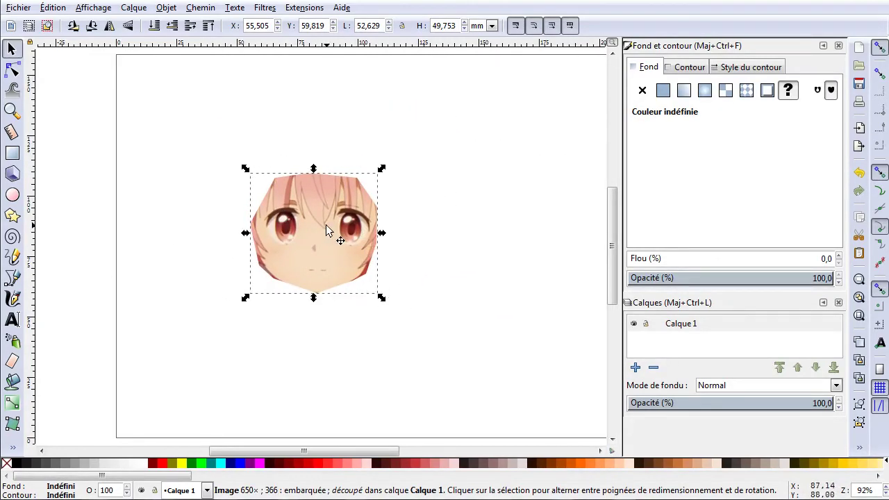
right_click(322, 203)
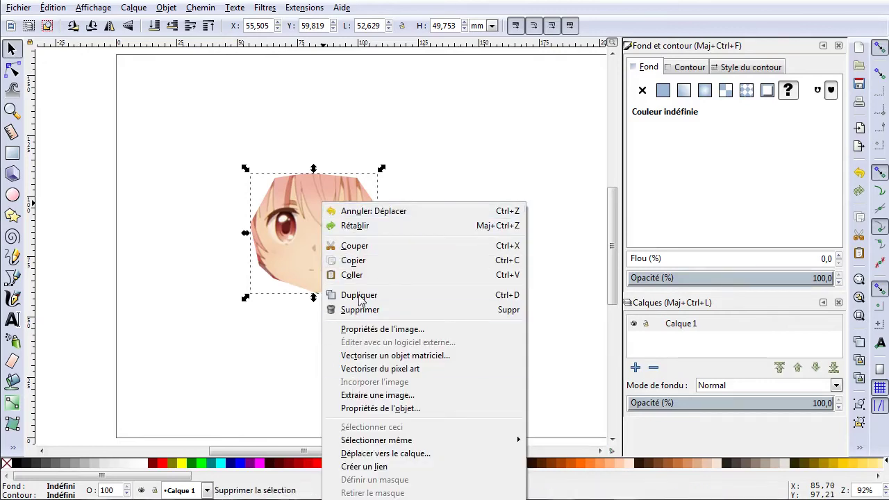
left_click(375, 499)
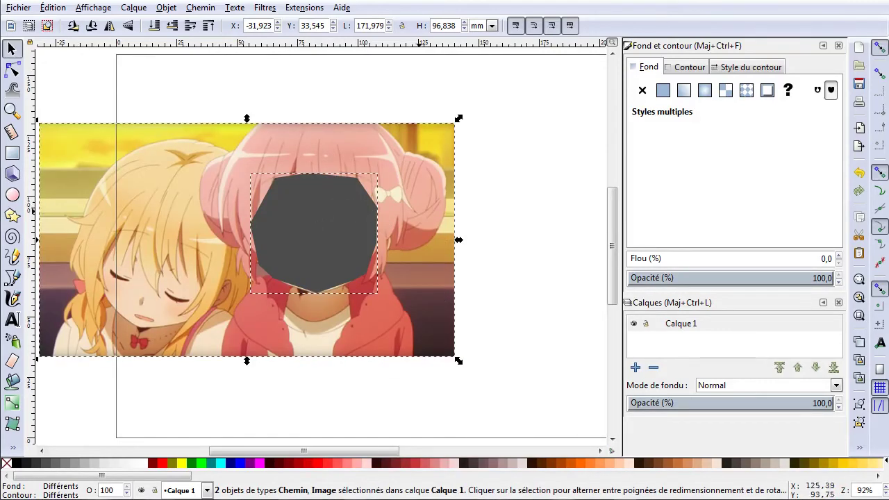
left_click(509, 206)
- Delete the grey face polygon and move the screenshot back against the page's left edge
left_click(274, 232)
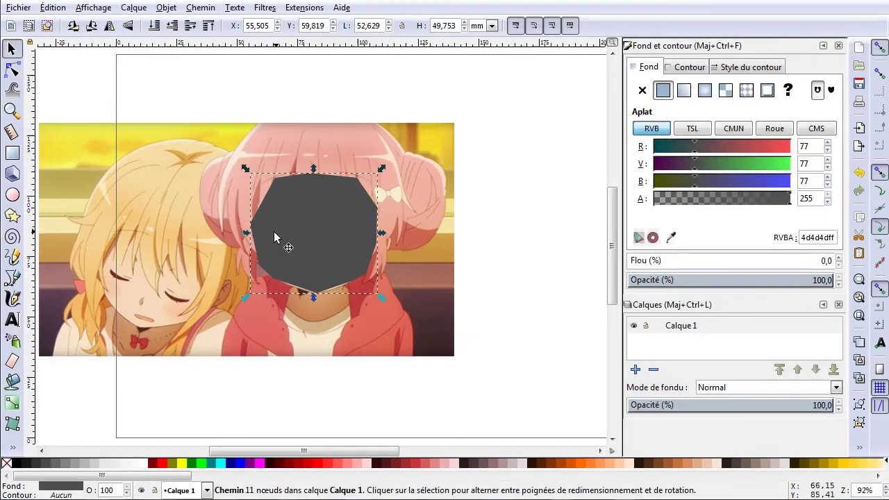
left_click_drag(274, 231, 500, 160)
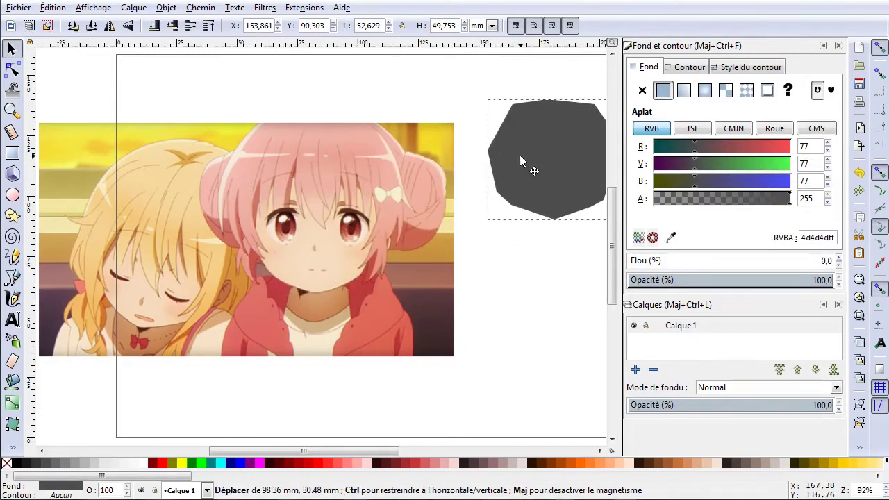
left_click(556, 157)
left_click_drag(556, 160, 557, 143)
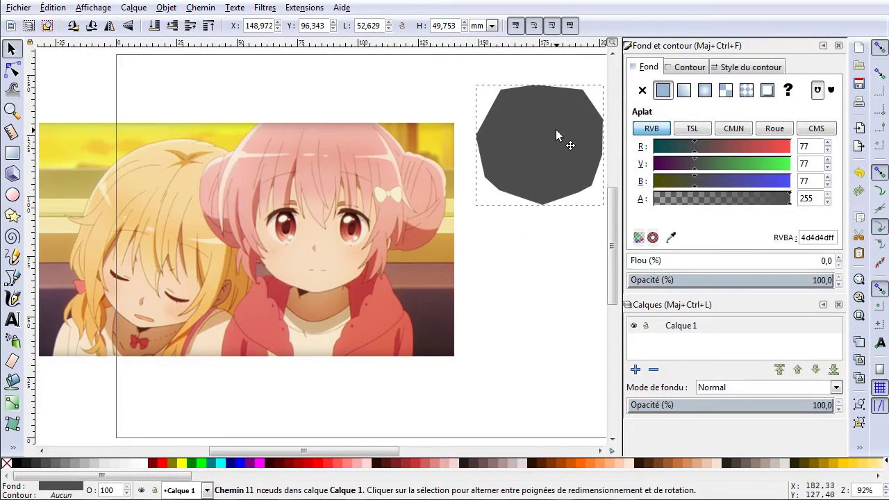
left_click(582, 175)
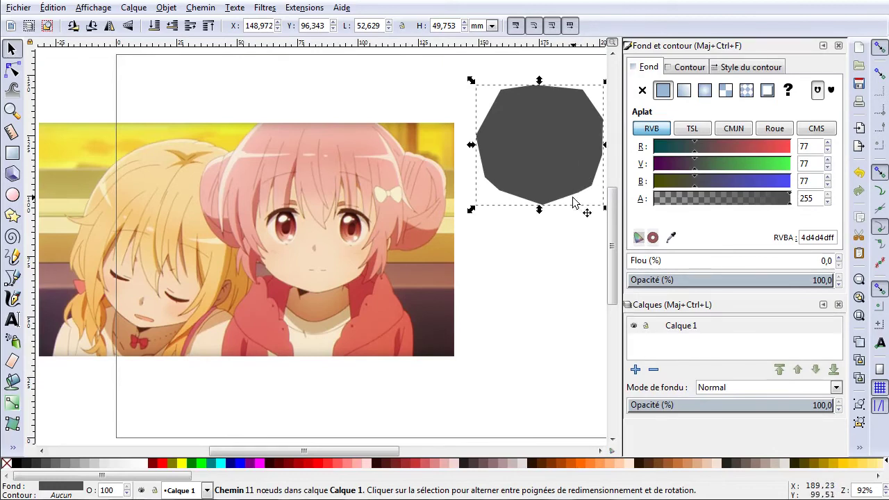
key("Delete")
left_click_drag(115, 196, 194, 167)
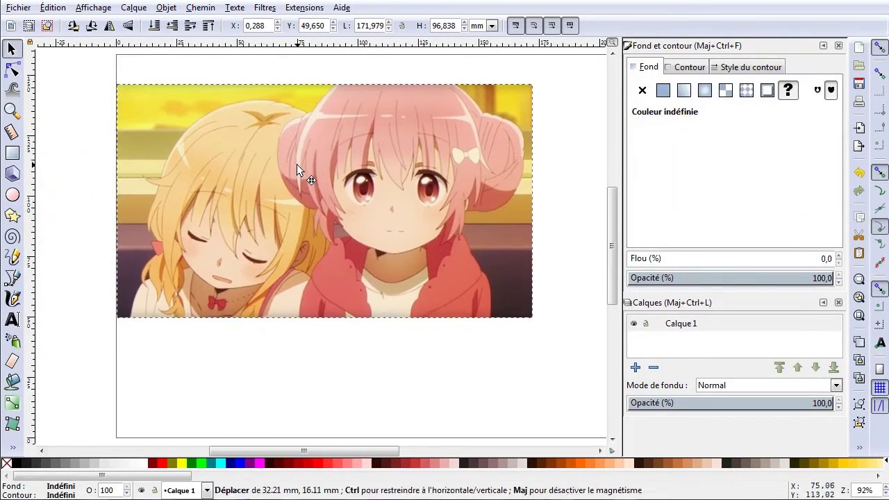
- Draw a grey ellipse over the girl's head and fine-tune its position and size
left_click(12, 195)
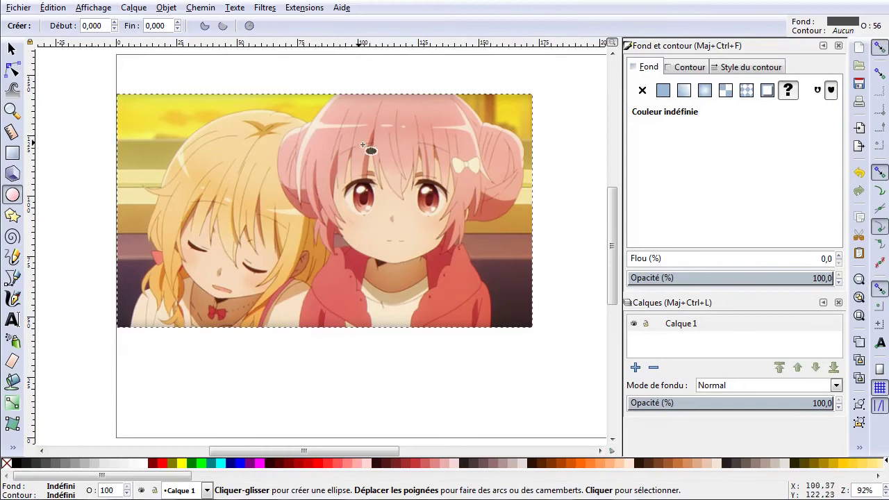
mouse_move(292, 106)
left_mouse_down()
mouse_move(420, 241)
mouse_move(515, 287)
left_mouse_up()
key("s")
left_click_drag(403, 210, 395, 189)
left_click_drag(395, 82, 396, 91)
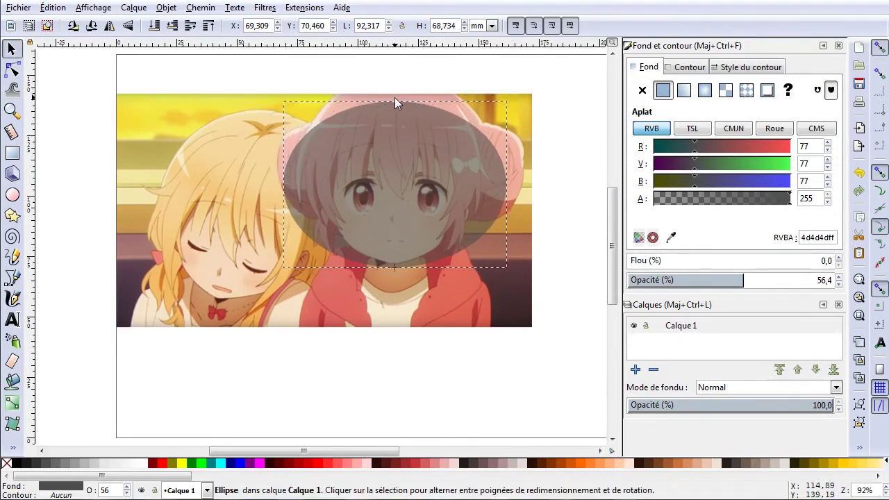
left_click_drag(279, 182, 288, 181)
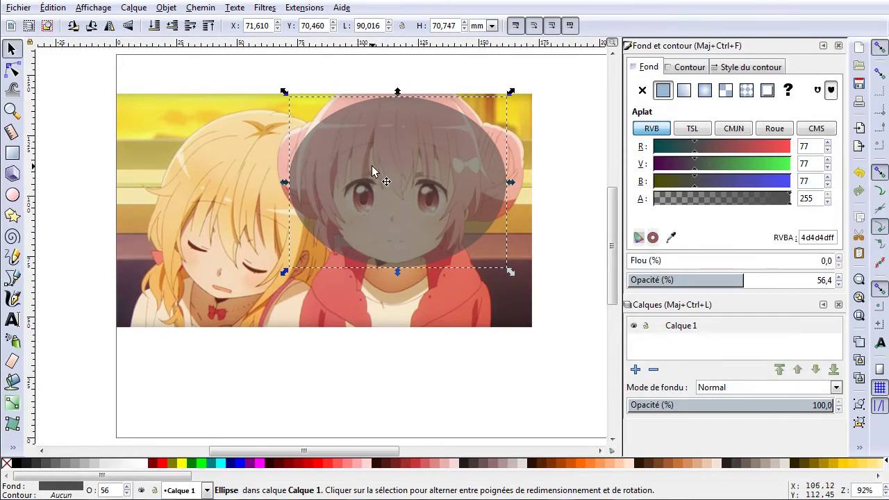
- Duplicate the ellipse aside, then clip the photo to the upper ellipse (90.016 × 70.747 mm)
key("ctrl")
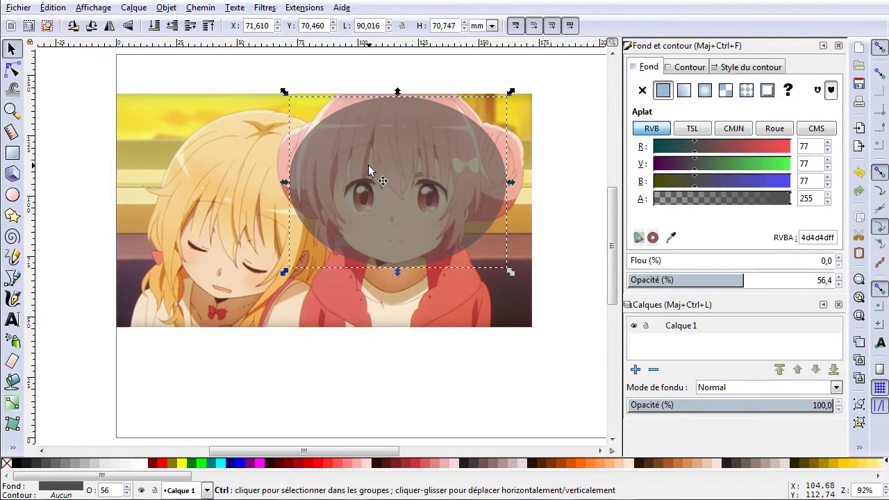
key("ctrl+d")
mouse_move(368, 149)
left_mouse_down()
mouse_move(462, 349)
mouse_move(460, 368)
left_mouse_up()
left_click(410, 177)
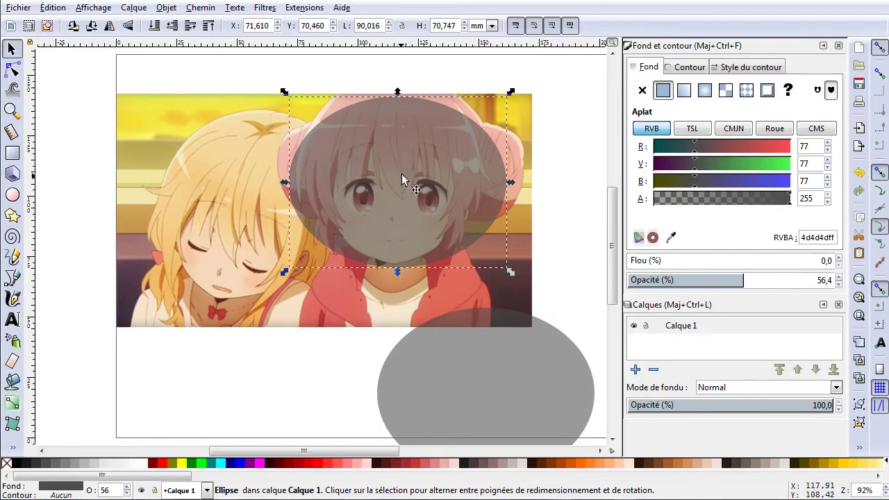
left_click(189, 204, "shift")
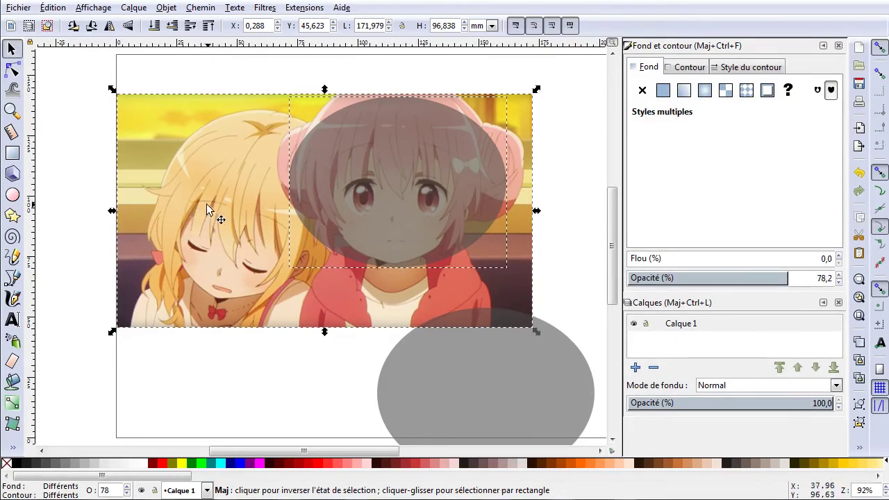
right_click(227, 102)
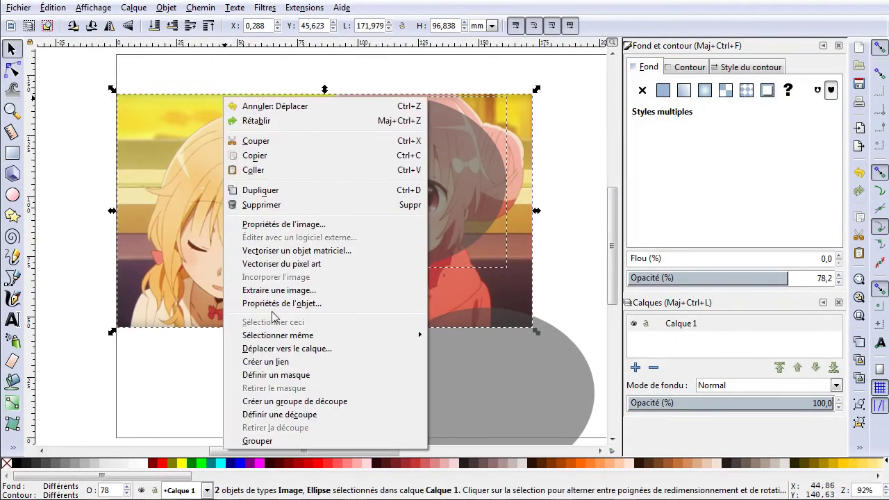
left_click(274, 414)
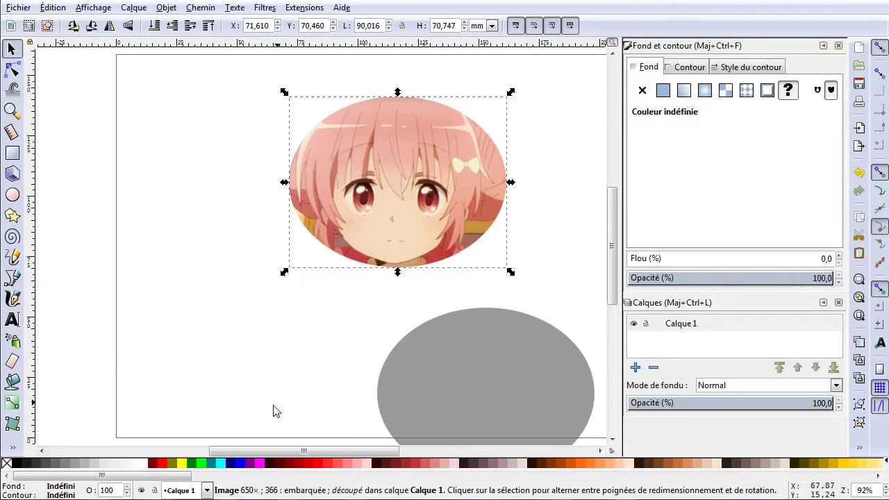
left_click(459, 382)
- Make the grey ellipse fully opaque, blur it about 7.4 and place it behind the photo as a shadow
left_click_drag(509, 362, 432, 322)
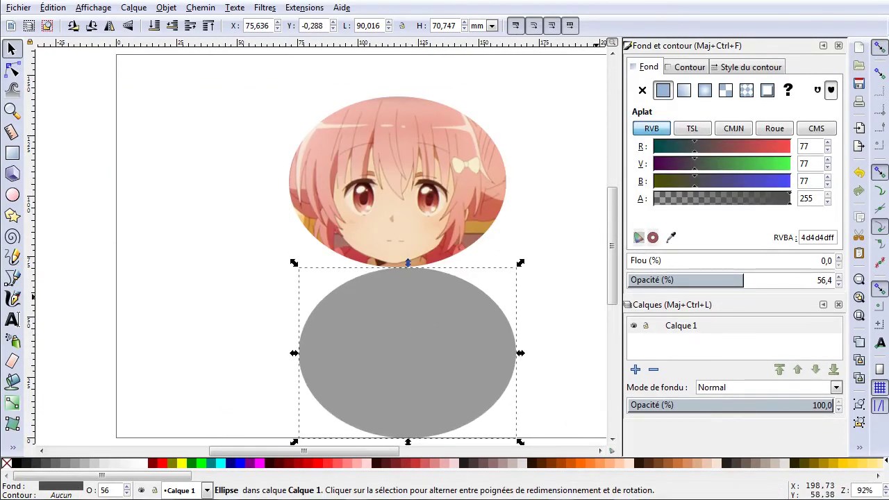
left_click_drag(779, 281, 834, 281)
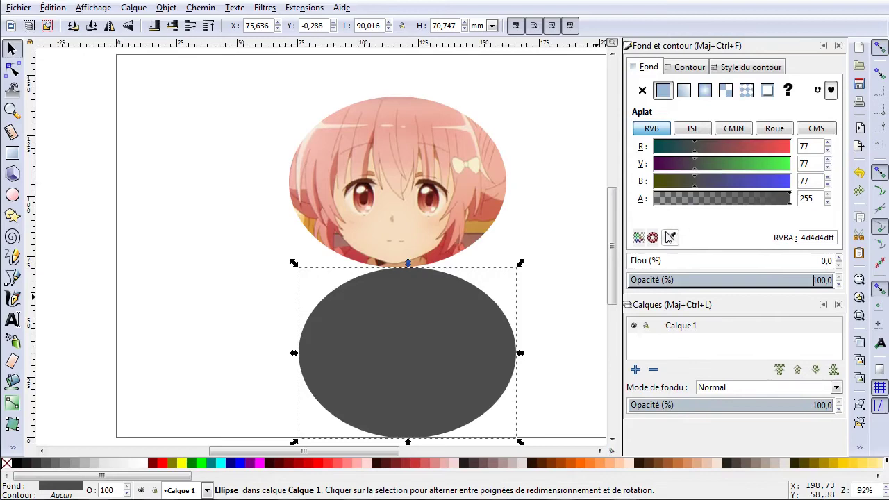
left_click_drag(646, 264, 644, 262)
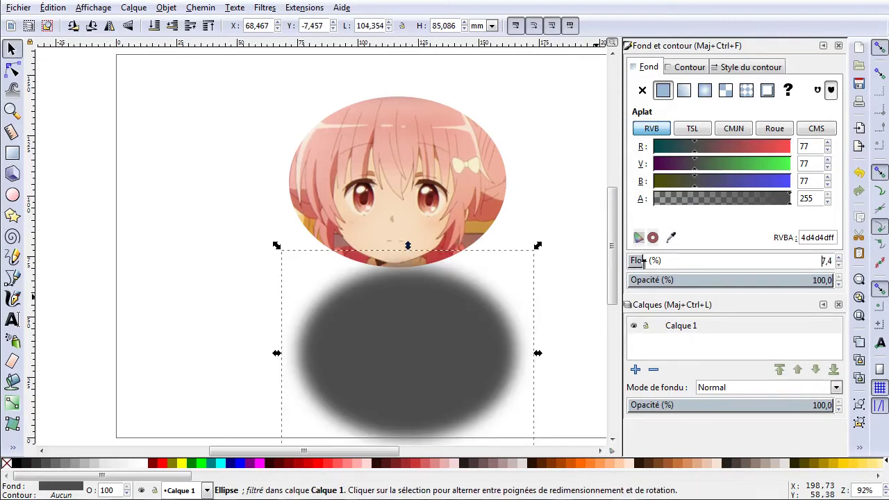
left_click_drag(388, 352, 400, 236)
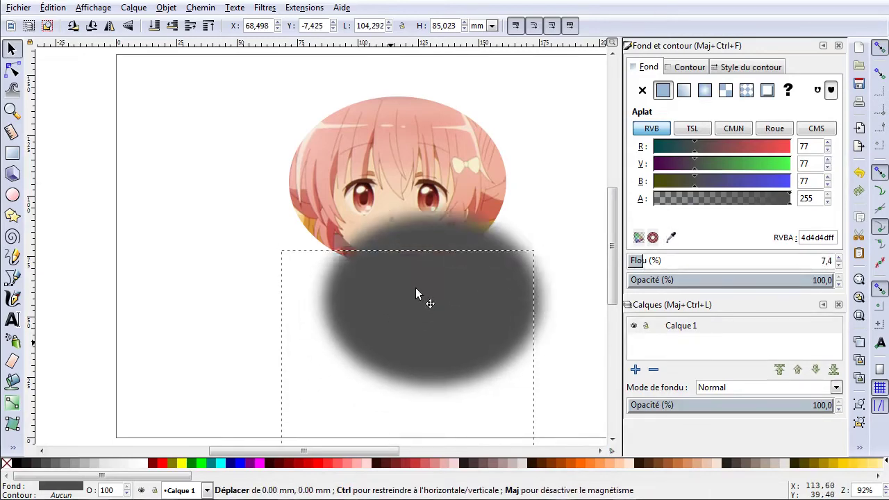
left_click(154, 26)
left_click_drag(480, 275, 457, 230)
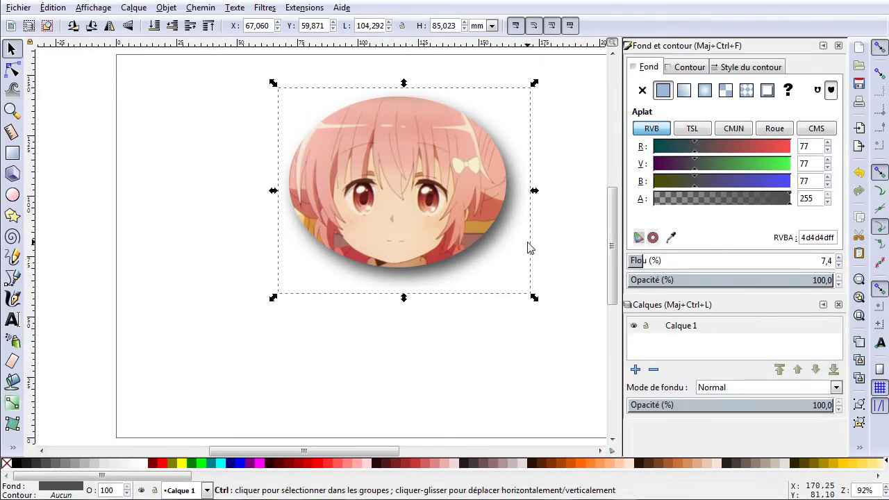
- Copy the shadow ellipse, remove its blur, and lay the sharp copy over the photo
key("Home")
left_click_drag(437, 201, 386, 295)
left_click_drag(643, 260, 630, 260)
left_click_drag(325, 263, 344, 185)
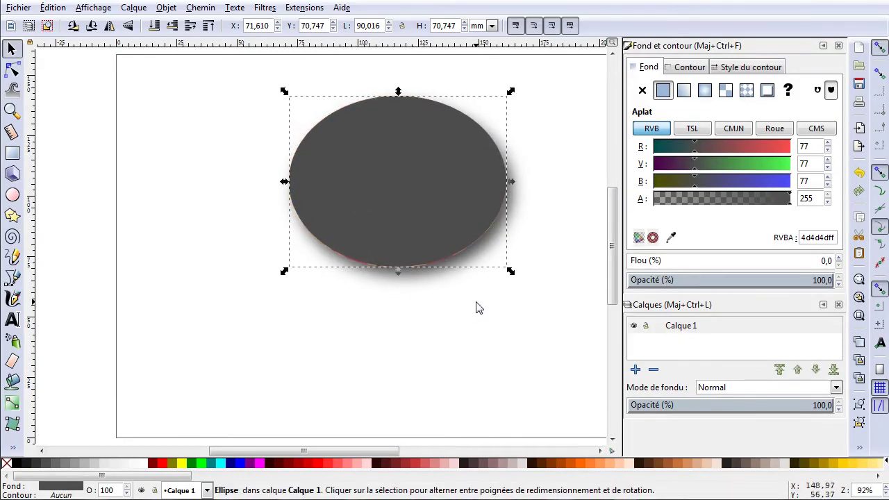
- Give the sharp ellipse a flat dark red stroke, about RGB 170,26,0 (aa1a00)
key("Down")
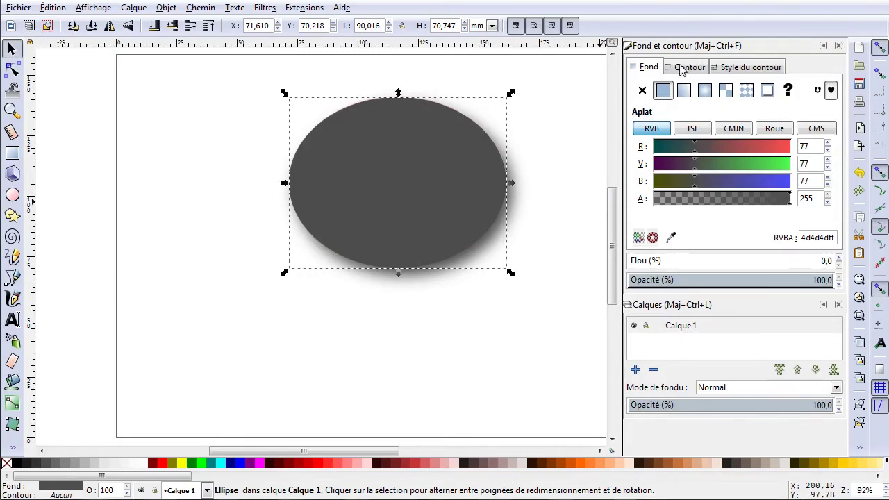
left_click(682, 67)
left_click(664, 90)
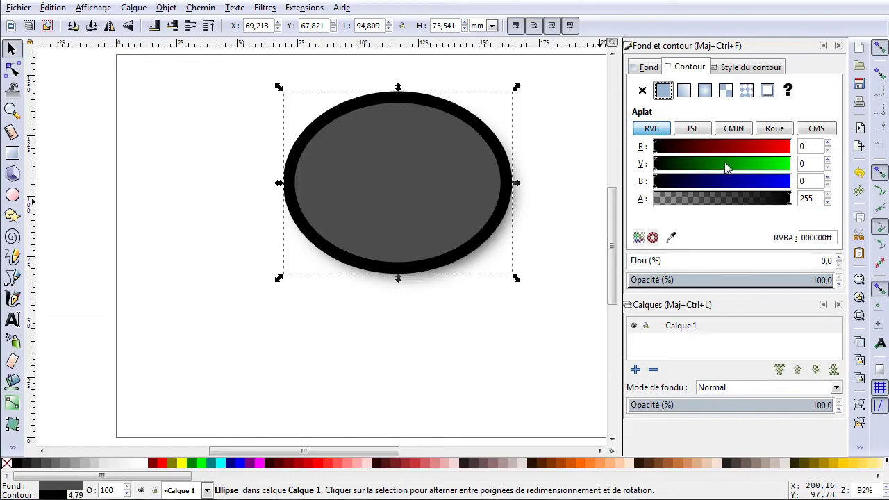
left_click(745, 146)
left_click_drag(728, 182, 656, 182)
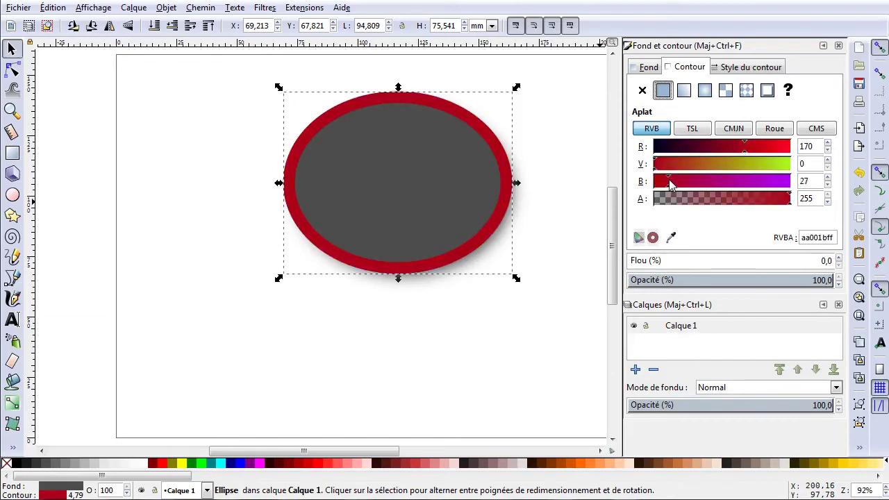
left_click(669, 164)
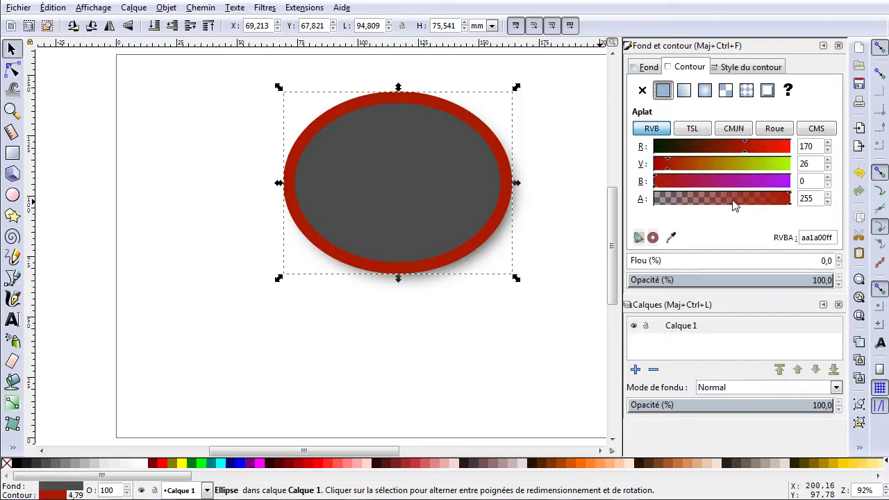
left_click(751, 200)
- Lower the red-outlined ellipse behind the photo so it frames the oval portrait
left_click(649, 66)
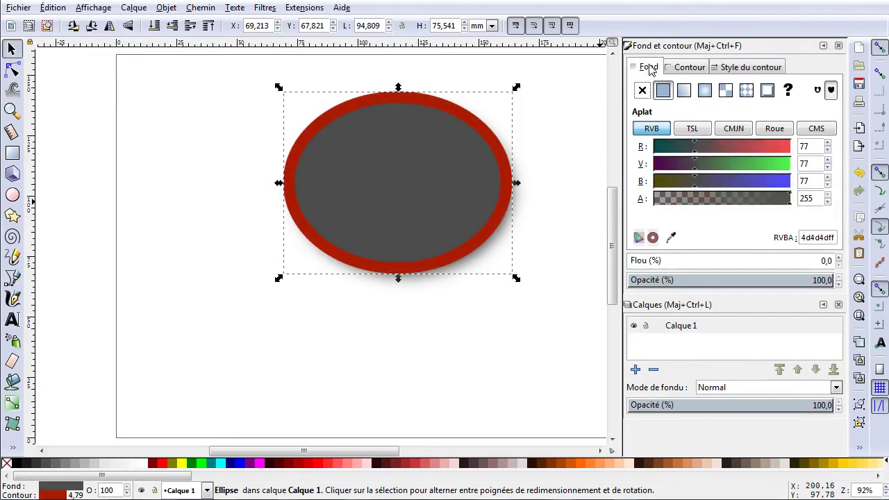
left_click(155, 27)
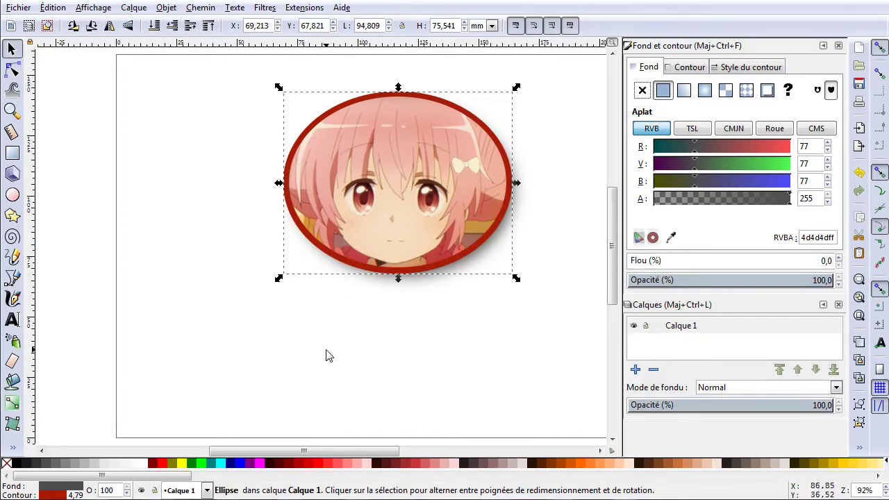
left_click(381, 338)
- Move the photo, red frame and shadow together toward the upper left, then reselect the photo
left_click_drag(219, 64, 570, 356)
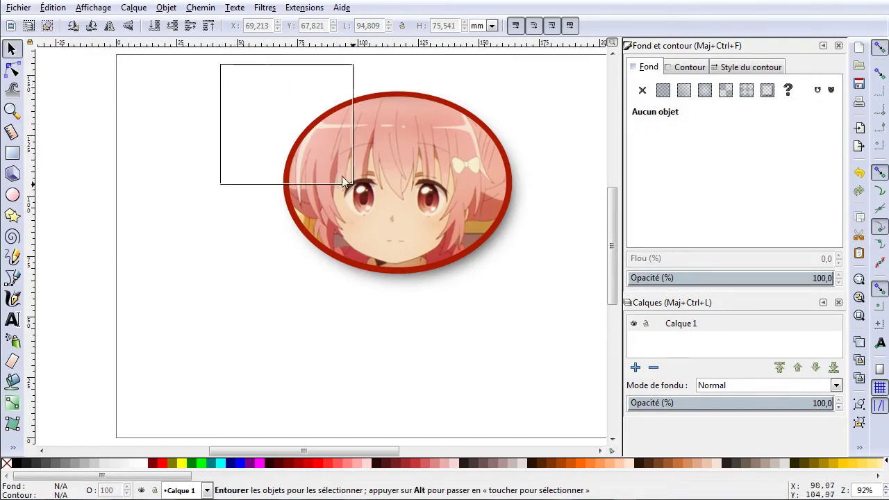
left_click_drag(499, 233, 380, 251)
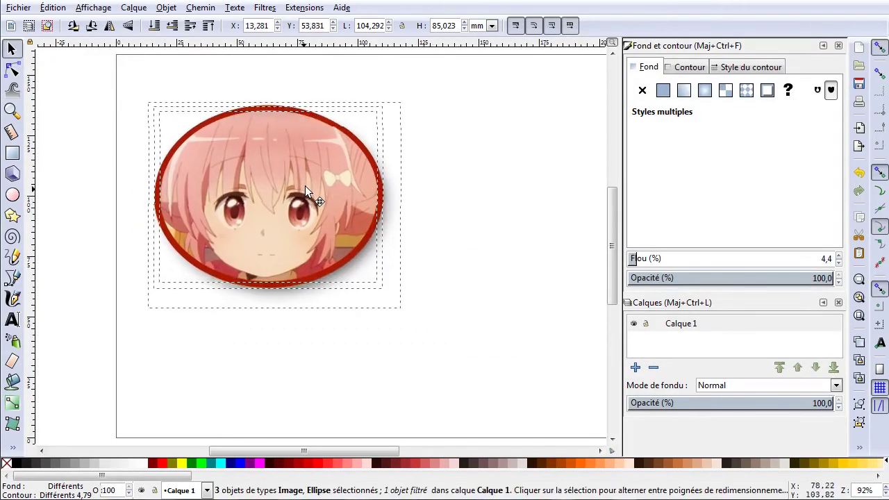
left_click(496, 358)
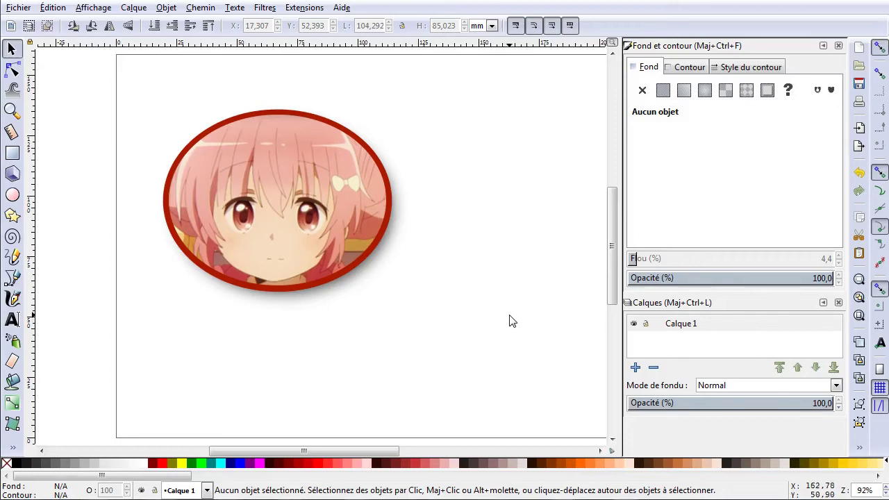
left_click(307, 170)
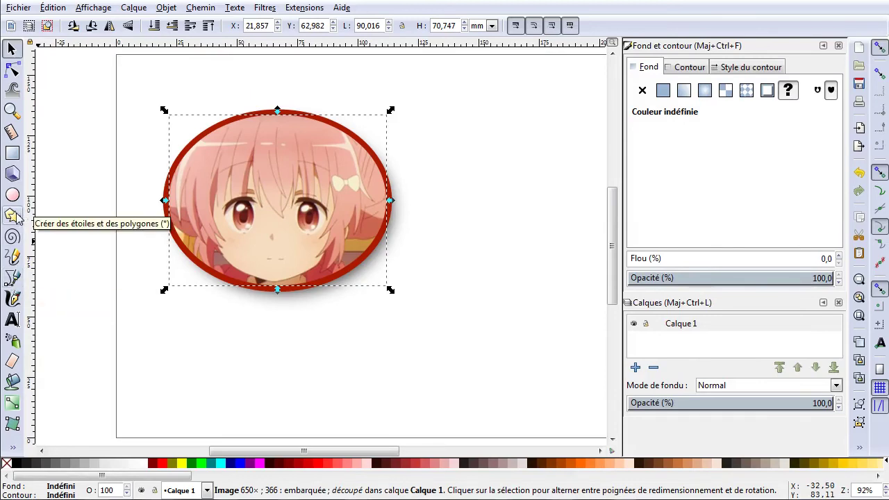
- Pull the photo out of the red frame, then undo back to the oval-clipped photo
left_click_drag(272, 206, 416, 332)
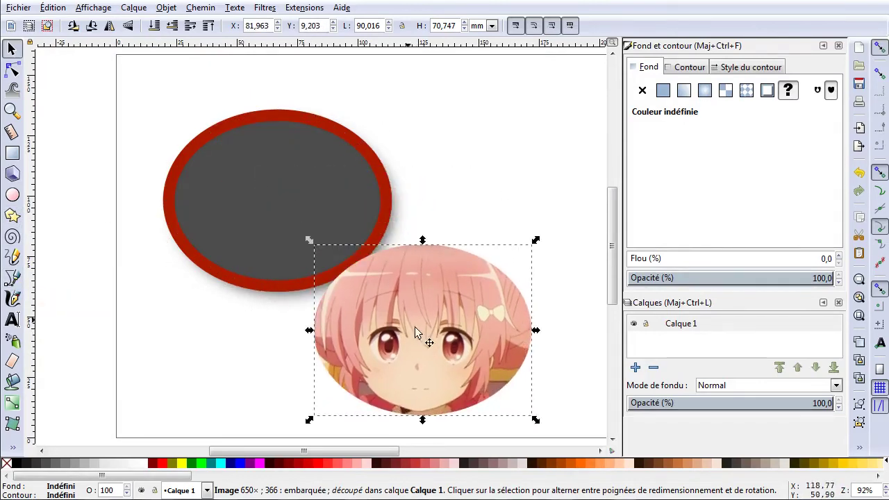
left_click(273, 168)
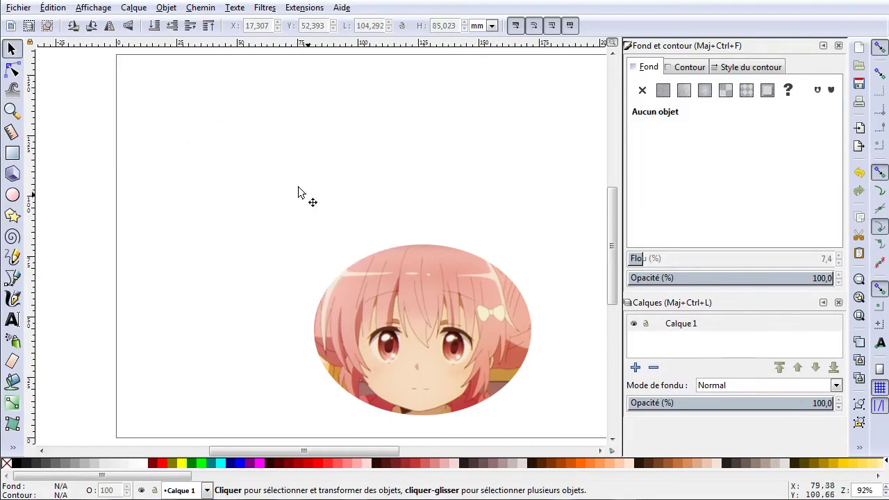
left_click_drag(369, 304, 338, 164)
right_click(302, 127)
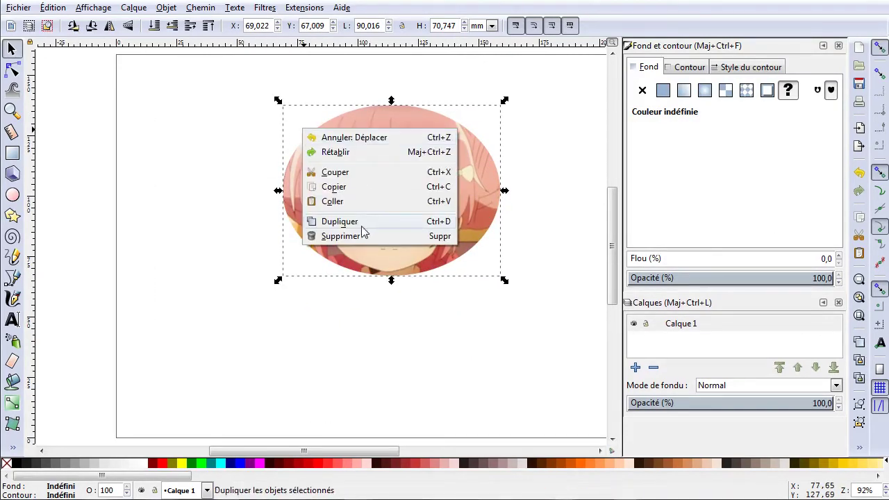
left_click(446, 141)
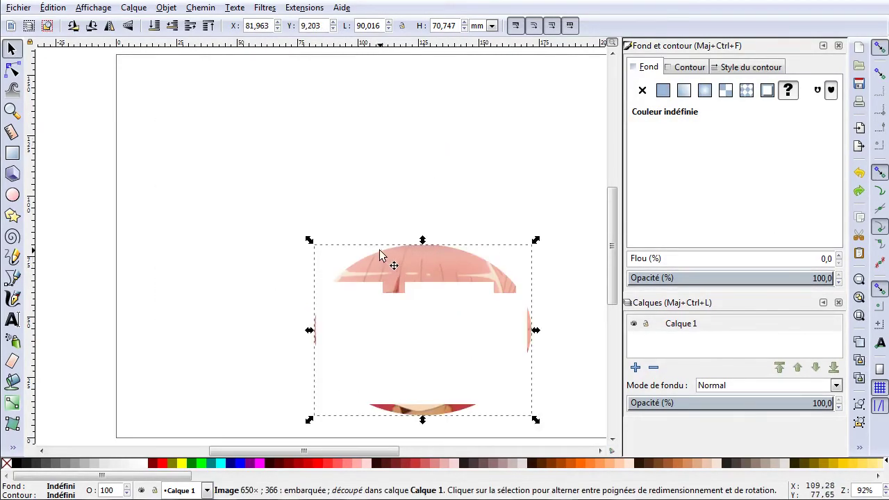
key("ctrl+z")
key("ctrl+z")
key("ctrl+z")
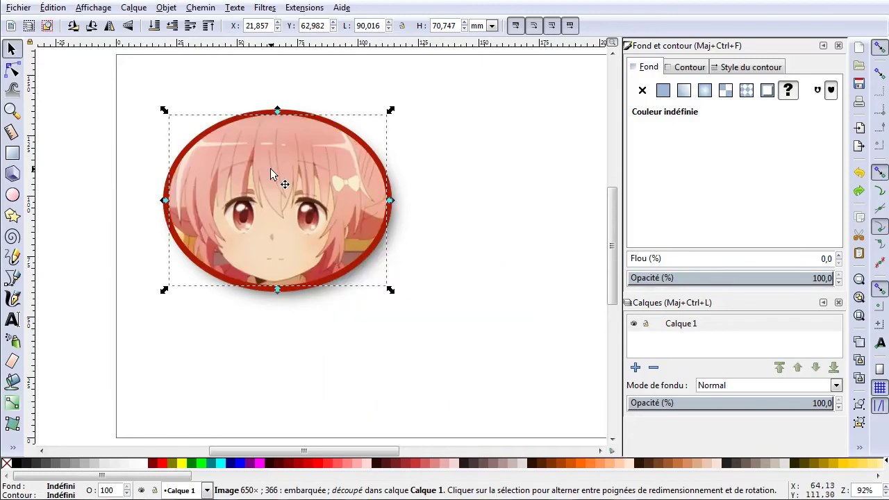
key("ctrl+shift+z")
key("ctrl+shift+z")
key("ctrl+shift+z")
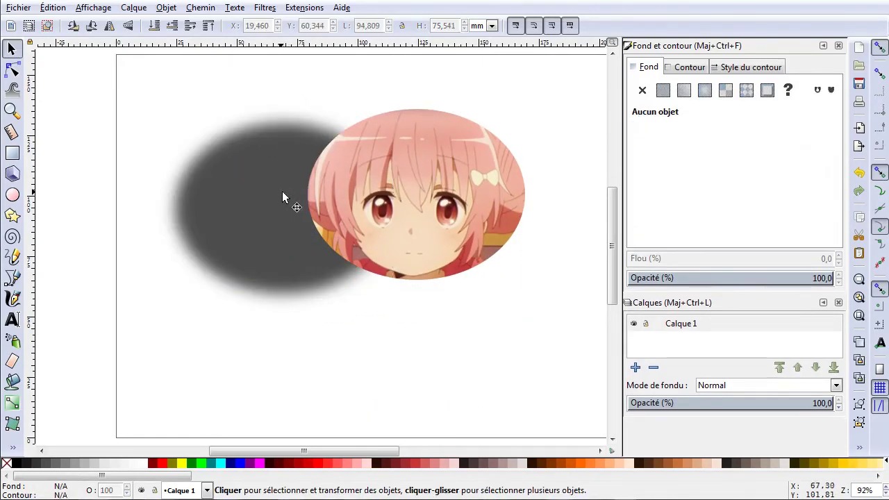
key("ctrl+shift+z")
- Release the oval clip from the photo and delete the grey ellipse
left_click(408, 154)
right_click(392, 123)
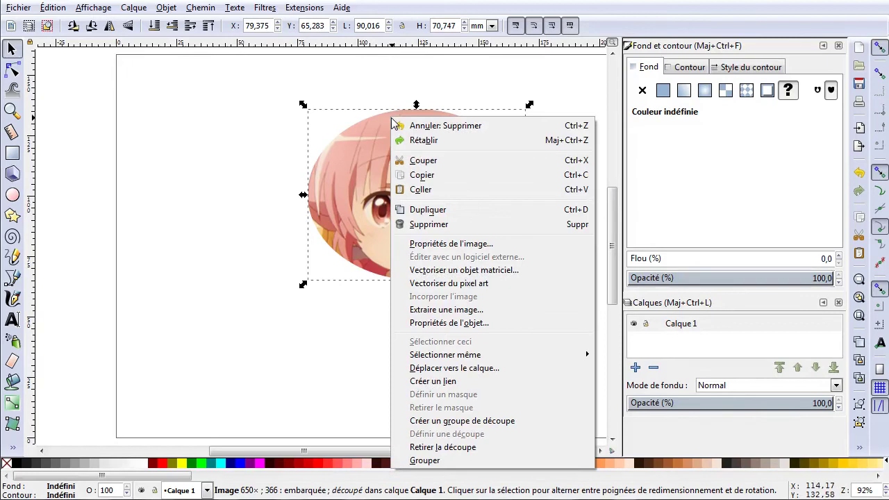
left_click(448, 448)
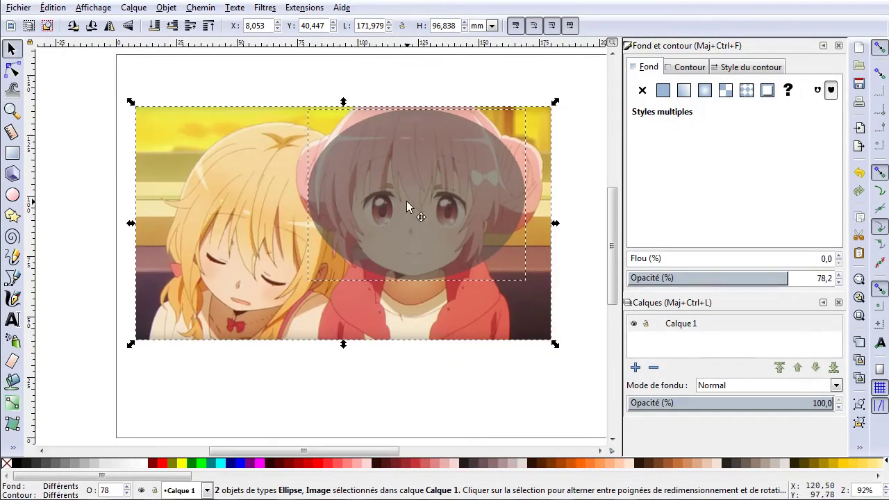
left_click(435, 216)
left_click(435, 201)
key("Delete")
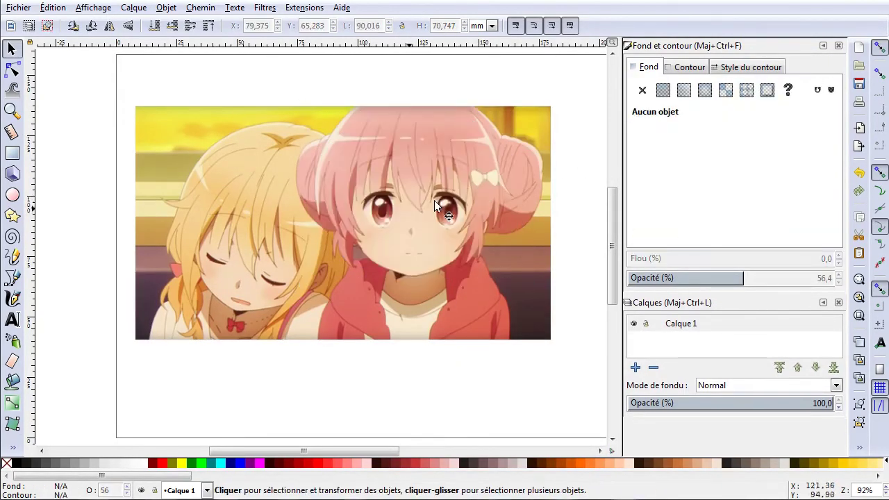
left_click(12, 216)
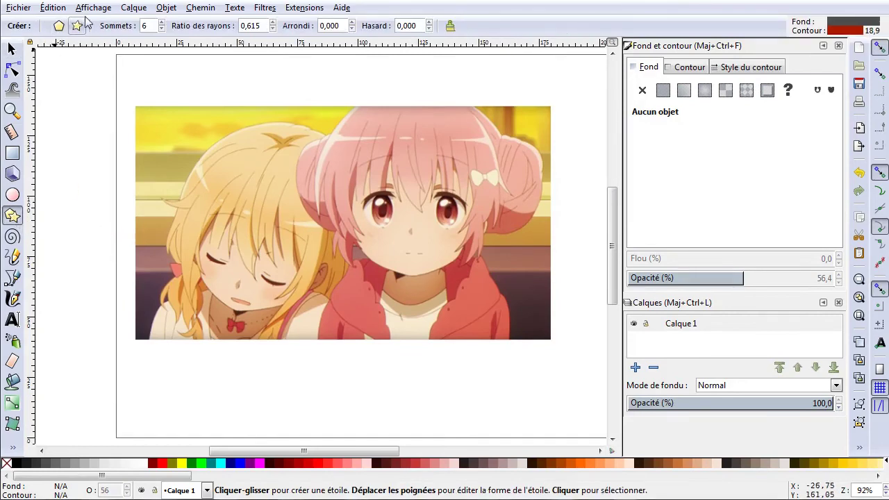
- Draw a grey five-pointed star with no outline over the picture
left_click_drag(281, 155, 370, 197)
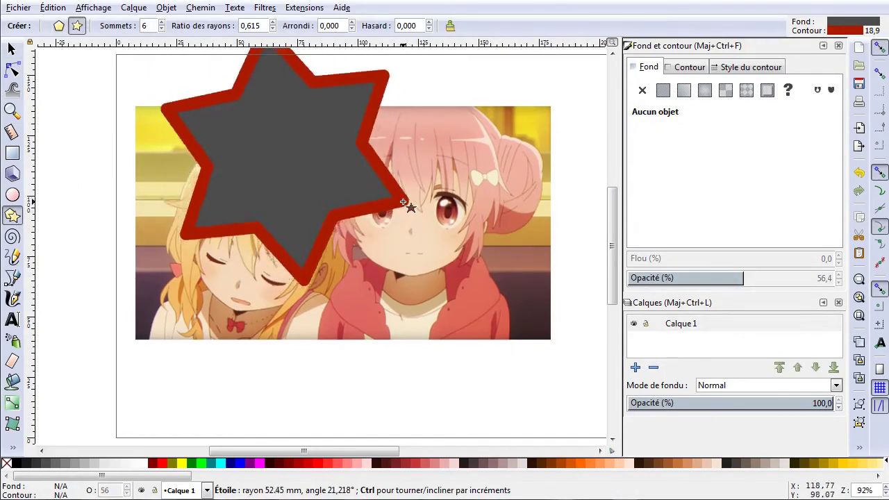
left_click(684, 67)
left_click(642, 90)
left_click(650, 69)
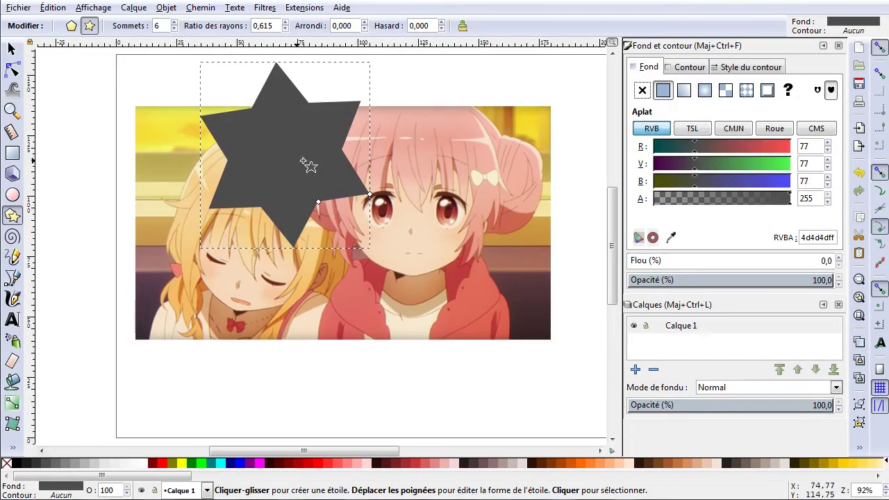
left_click(169, 29)
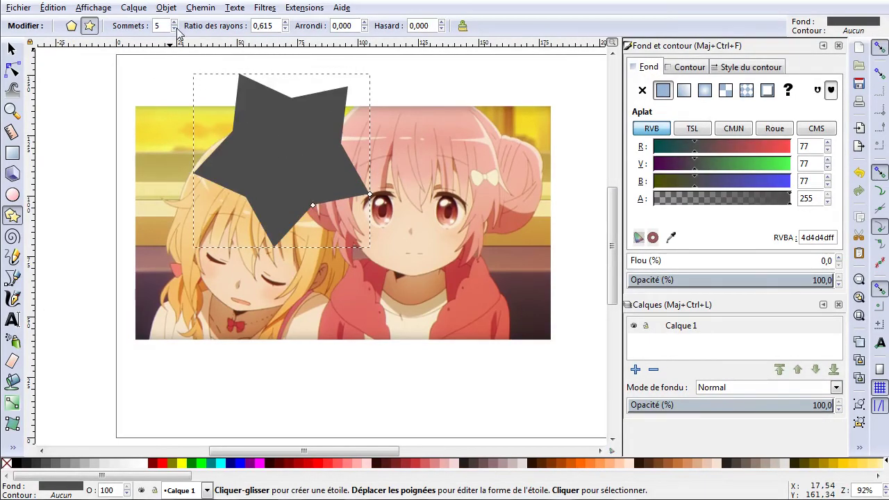
- Move, scale and rotate the star to about 38.142 × 42.777 mm over the pink-haired girl's eye
left_click(12, 48)
left_click_drag(276, 153, 410, 201)
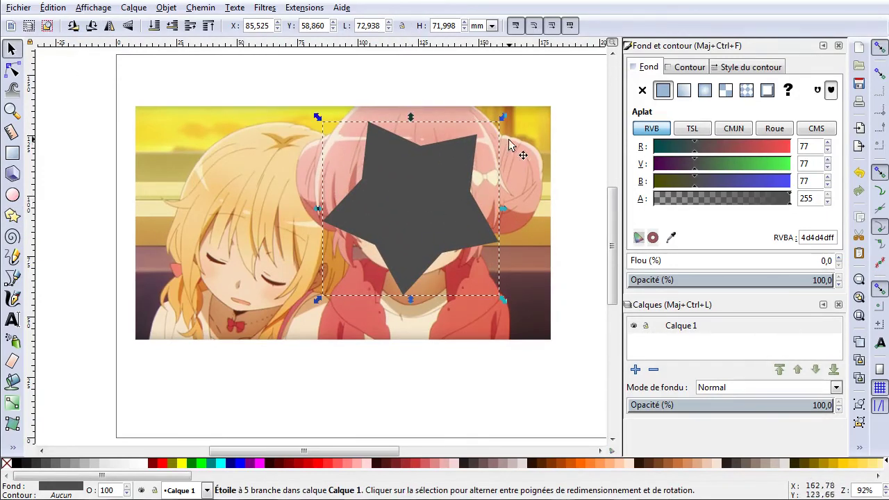
left_click_drag(504, 116, 583, 64)
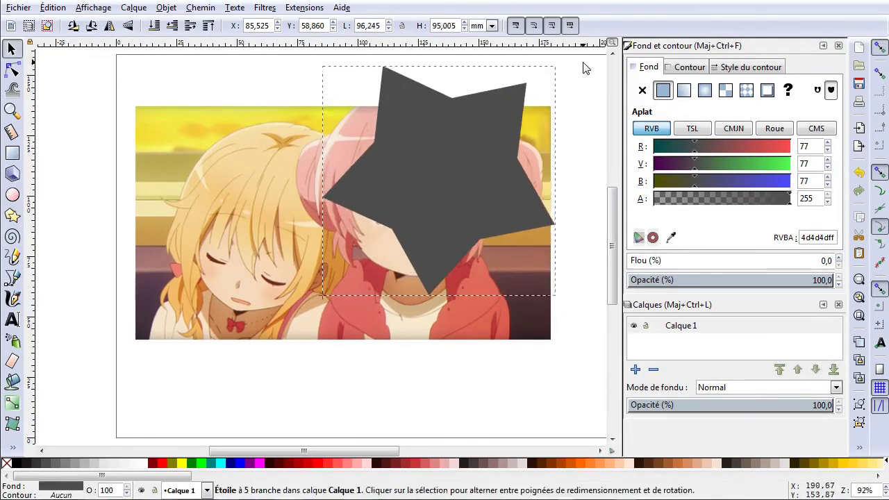
mouse_move(506, 116)
left_mouse_down()
mouse_move(426, 187)
mouse_move(418, 180)
left_mouse_up()
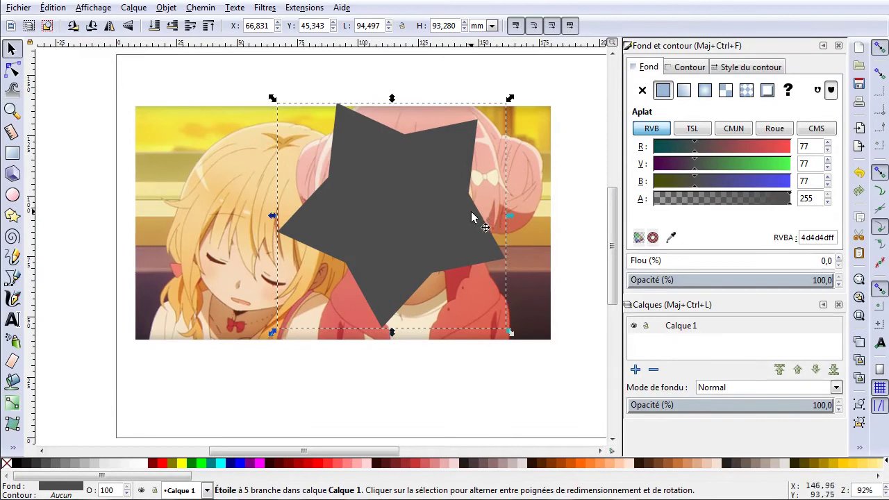
left_click_drag(511, 99, 439, 110)
mouse_move(396, 169)
left_mouse_down()
mouse_move(415, 188)
mouse_move(264, 218)
mouse_move(264, 207)
left_mouse_up()
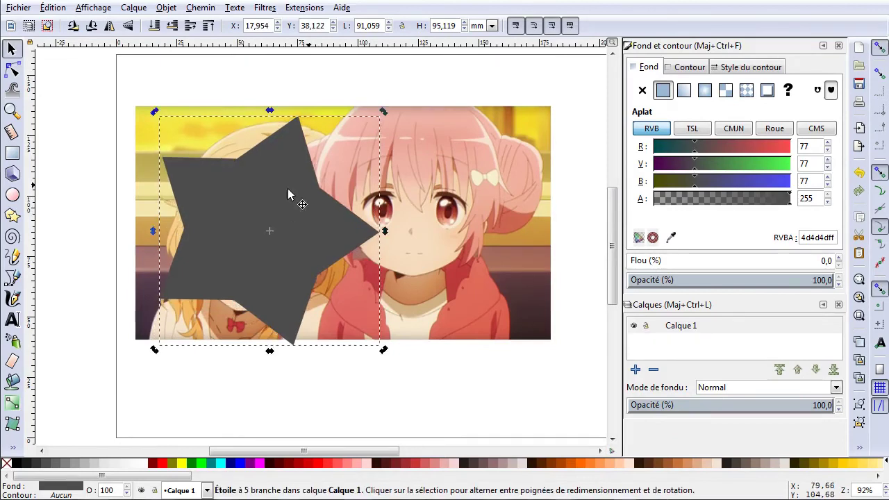
mouse_move(384, 111)
left_mouse_down()
mouse_move(308, 164)
mouse_move(264, 242)
left_mouse_up()
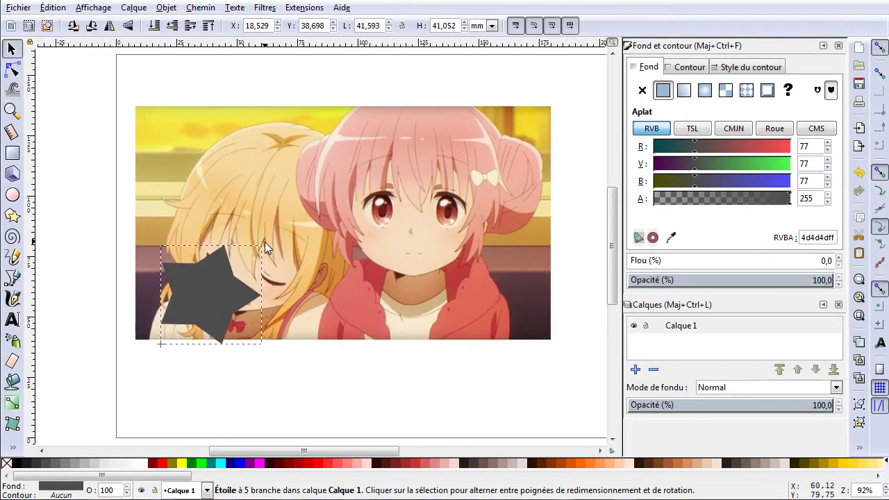
left_click_drag(200, 288, 379, 200)
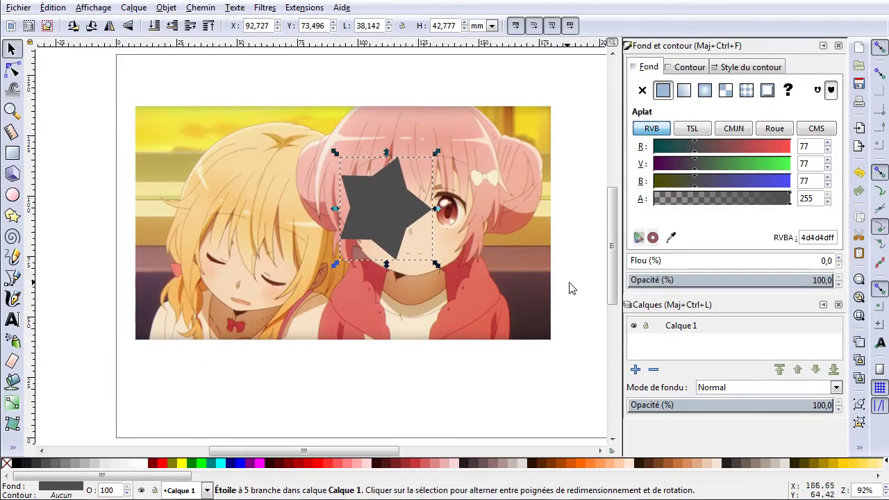
- Clip the picture to the star and drag the star-shaped eye crop to the page's upper left
left_click(487, 155, "shift")
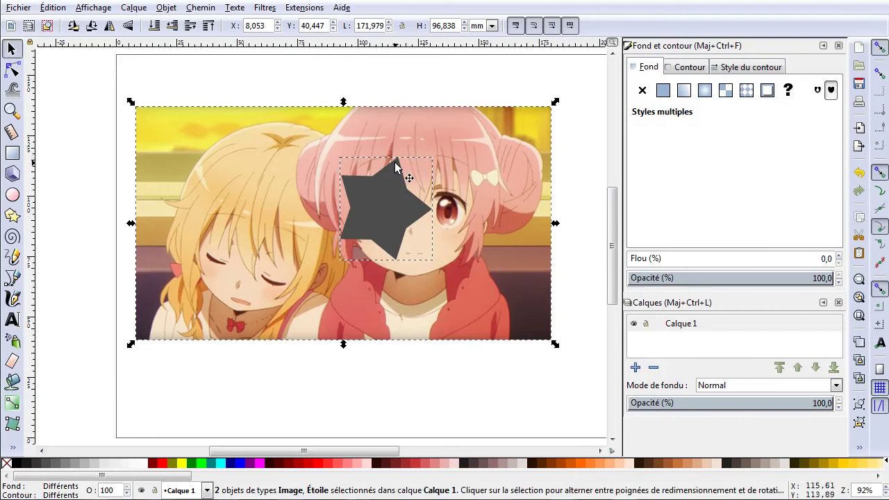
right_click(394, 164)
left_click(457, 422)
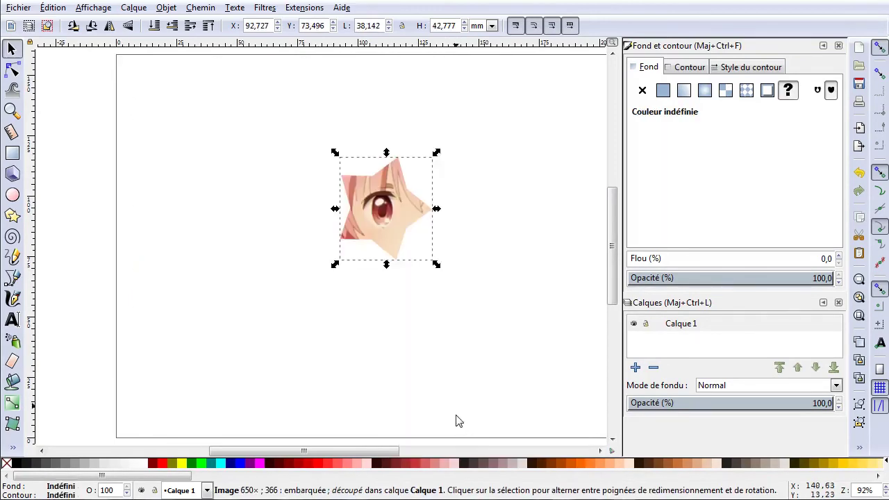
left_click(505, 268)
left_click(404, 198)
left_click_drag(396, 214, 204, 141)
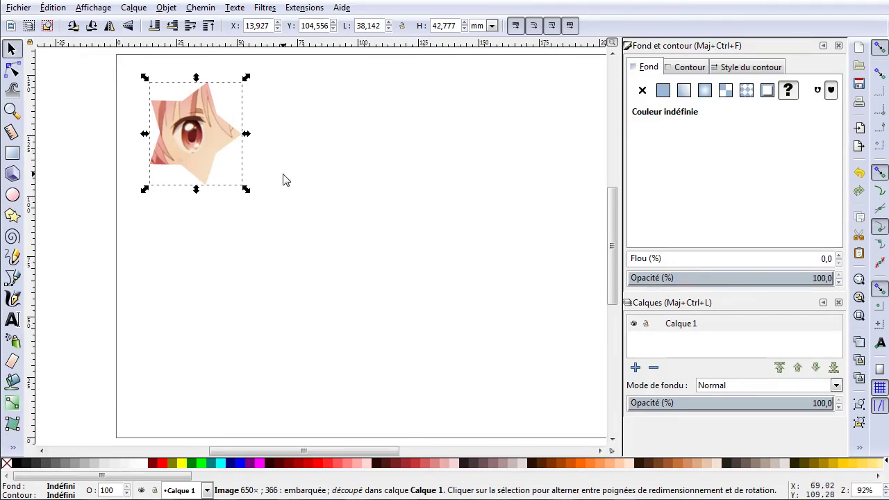
- Release the star clip, then clip the picture to the star again
right_click(184, 105)
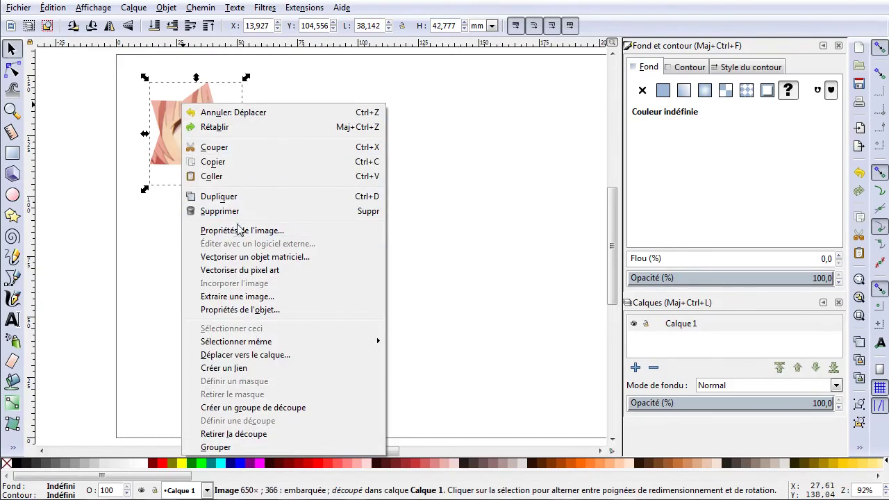
left_click(267, 435)
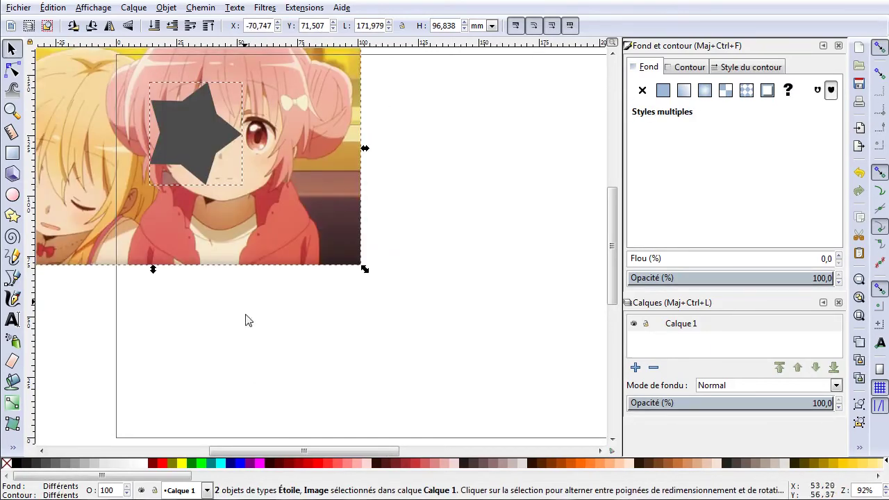
left_click(486, 207)
left_click(202, 124)
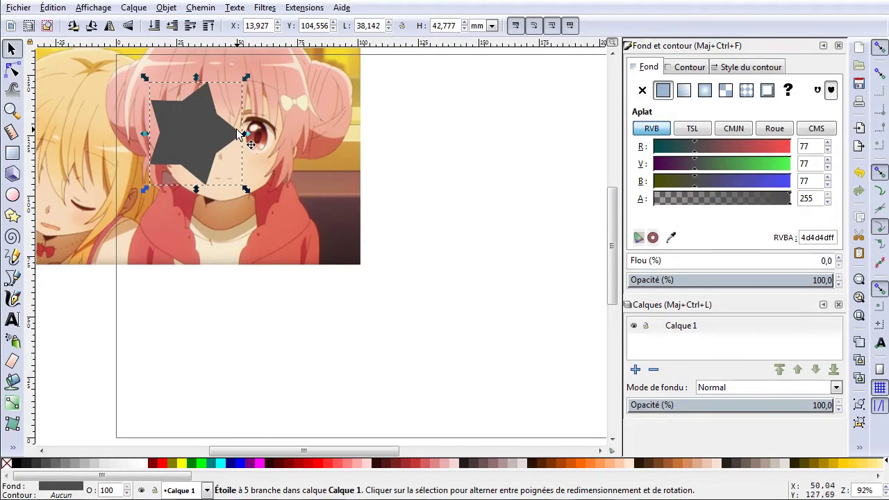
left_click(426, 176)
left_click(201, 132)
left_click(310, 149, "shift")
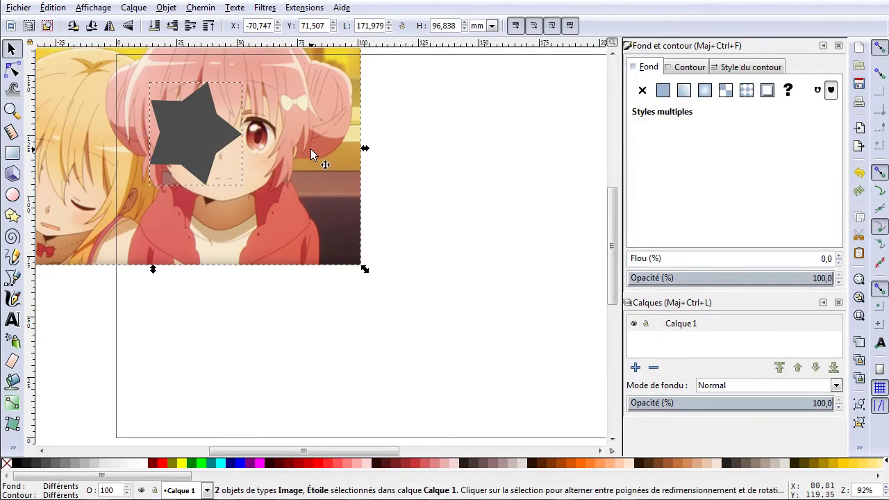
right_click(311, 148)
left_click(403, 466)
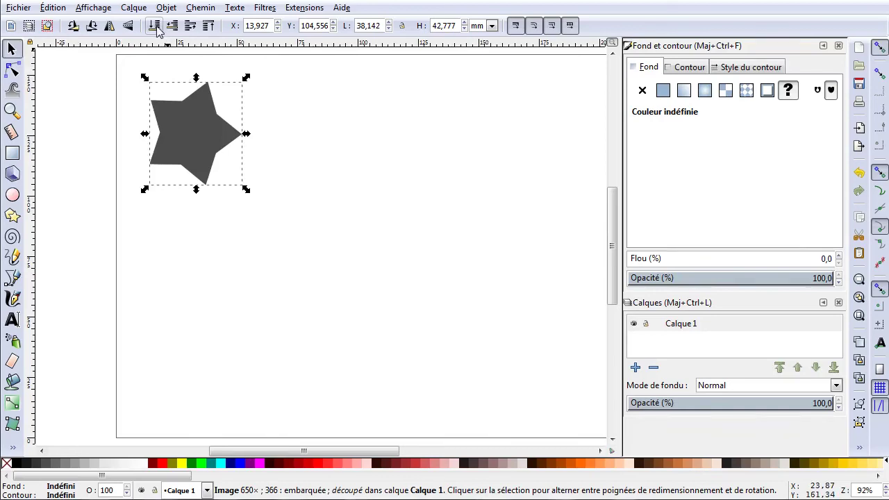
- Send the grey star copy to the bottom, behind the clipped eye image
left_click(189, 125)
left_click(343, 151)
left_click(185, 121)
left_click(154, 26)
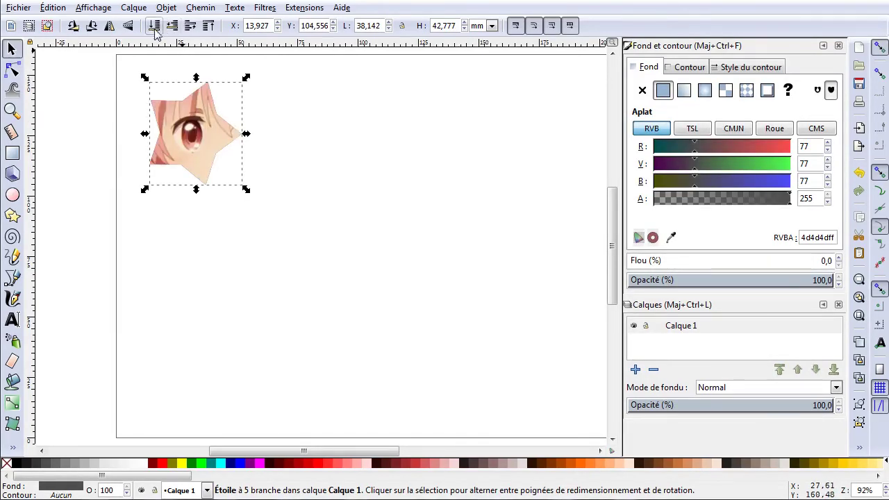
- Set the grey star's blur to 8,5
left_click(681, 261)
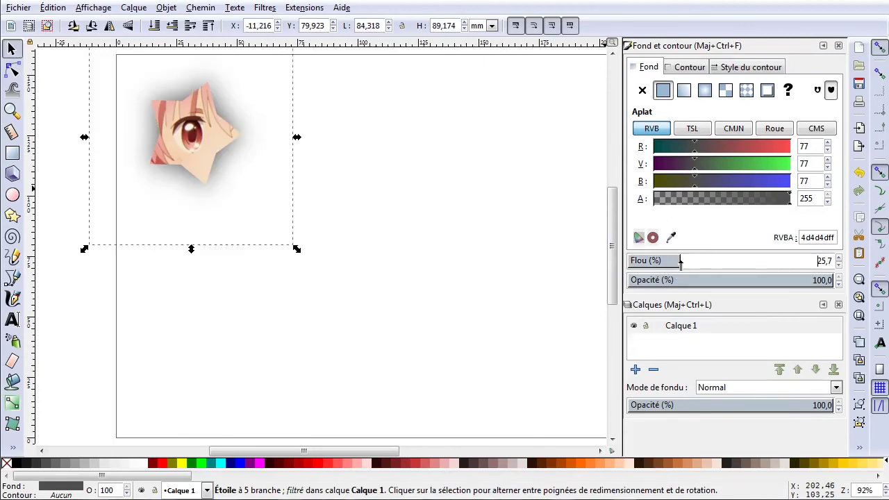
left_click_drag(681, 261, 648, 262)
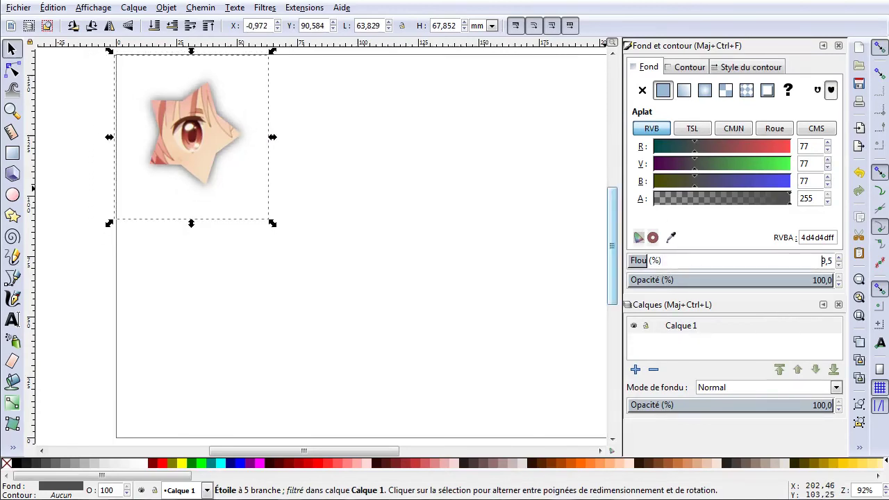
key("Down")
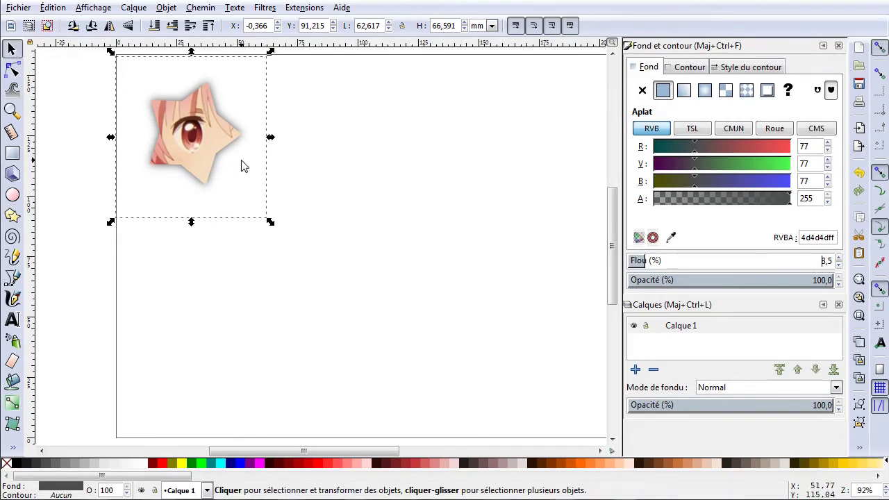
key("Down")
key("Down")
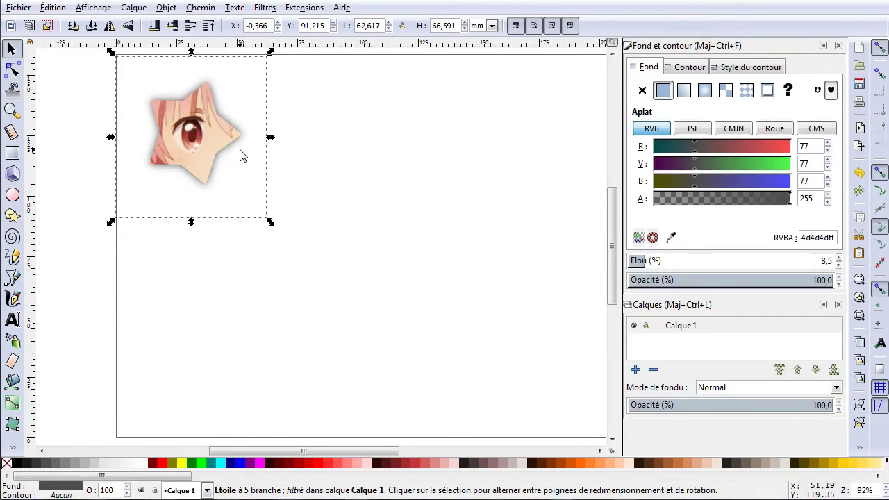
- Nudge the eye image up and left so the blurred star shows as a shadow
left_click(239, 154)
left_click(198, 148)
key("Up")
key("Up")
key("Left")
key("Left")
key("Up")
key("Left")
key("Up")
key("Right")
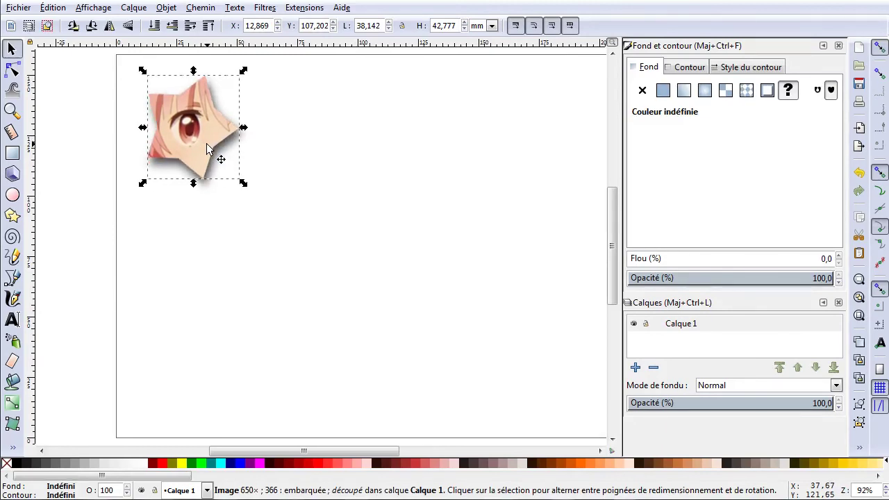
left_click(324, 202)
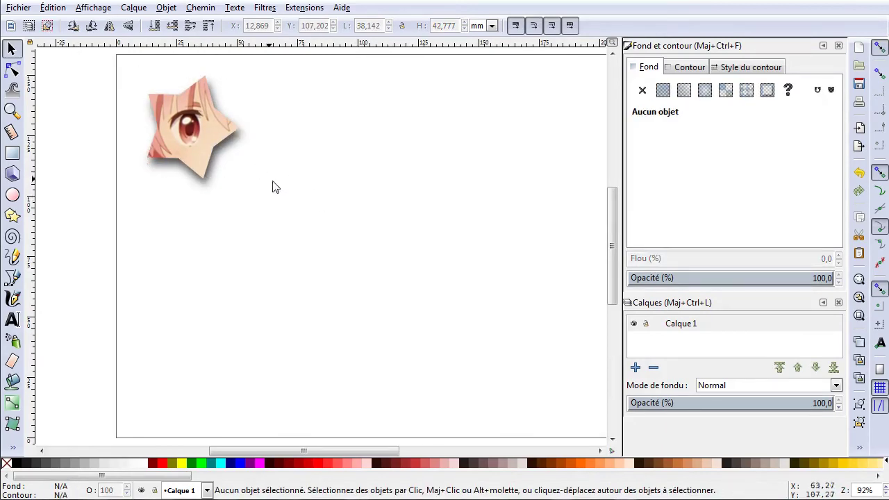
left_click(234, 151)
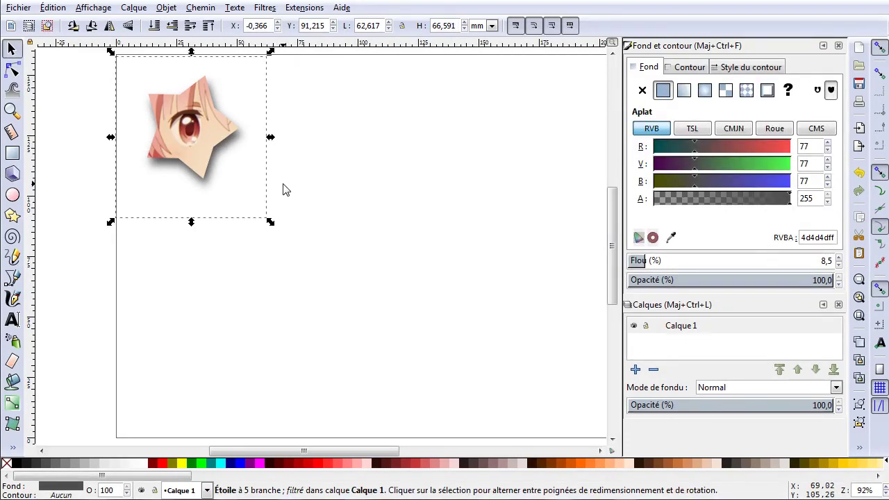
- Remove the star's blur, give it a white outline, and place it behind the eye image
key("Home")
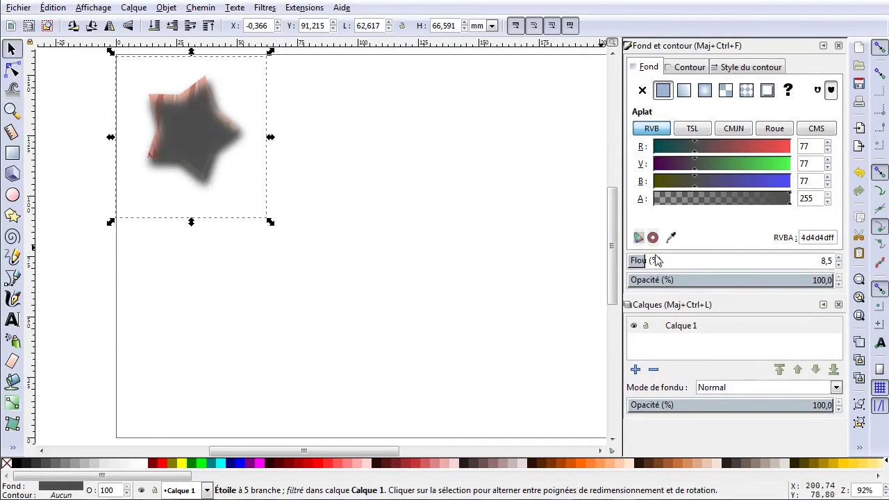
left_click_drag(657, 261, 562, 263)
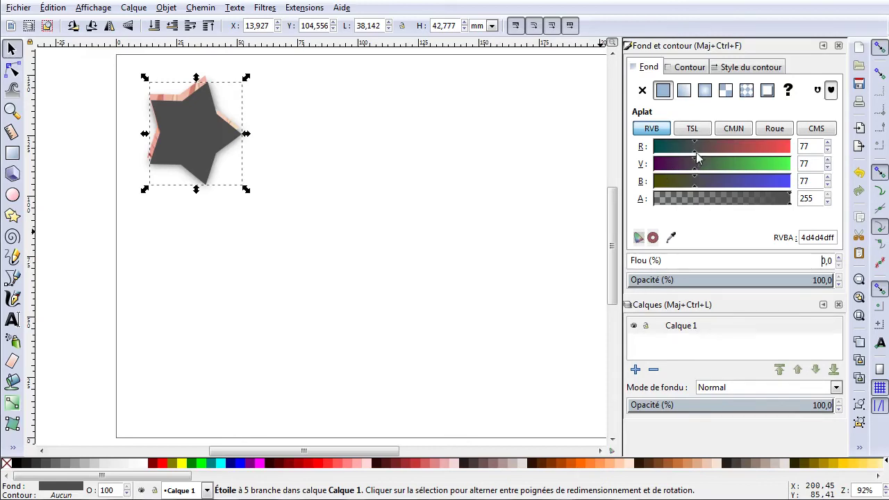
left_click(681, 67)
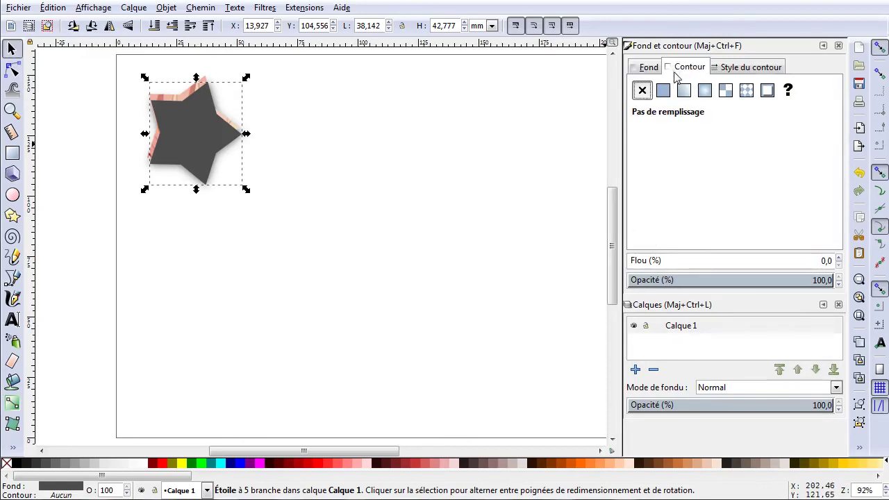
left_click(664, 90)
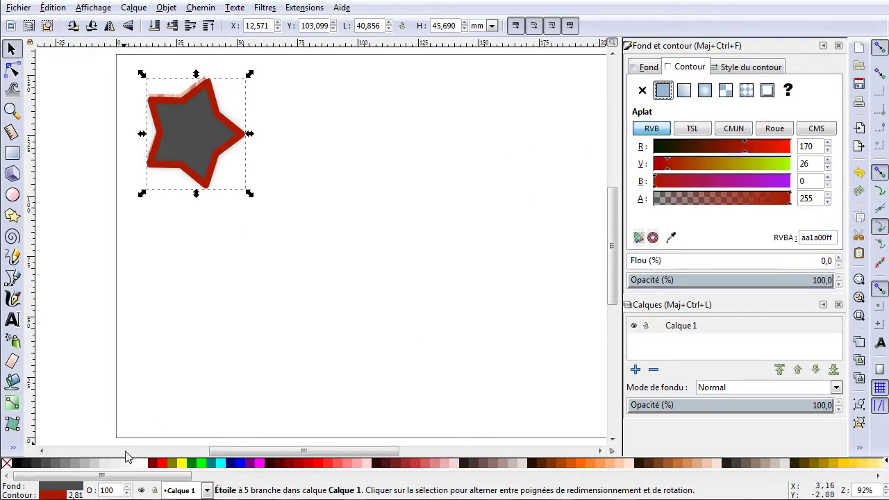
left_click(147, 465, "shift")
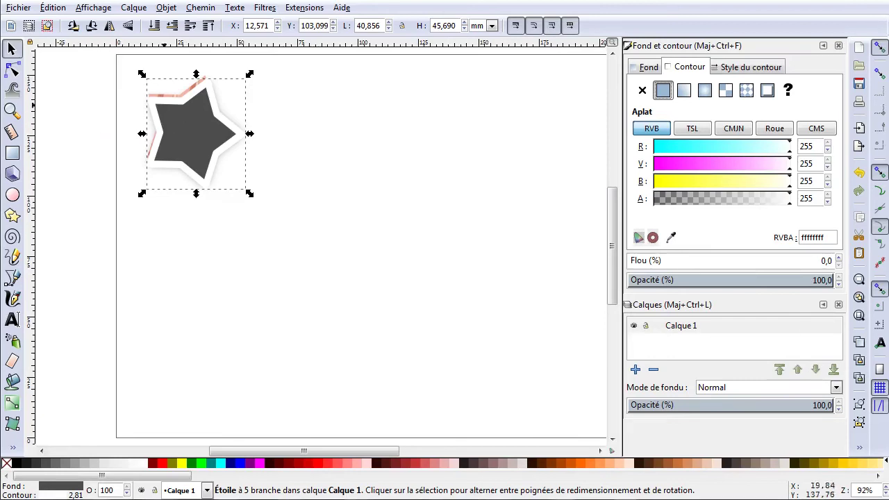
left_click(173, 27)
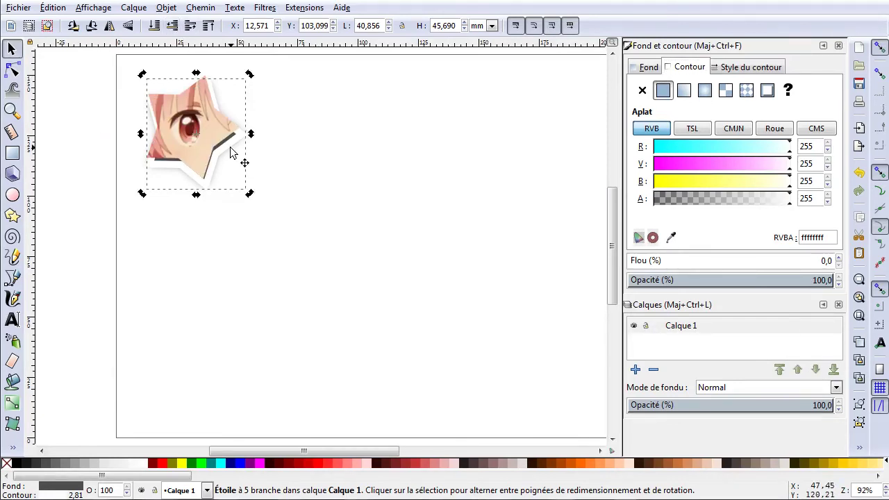
- Align the white star, then move the star, eye image and shadow to the page centre
key("Up")
key("Up")
key("Up")
key("Up")
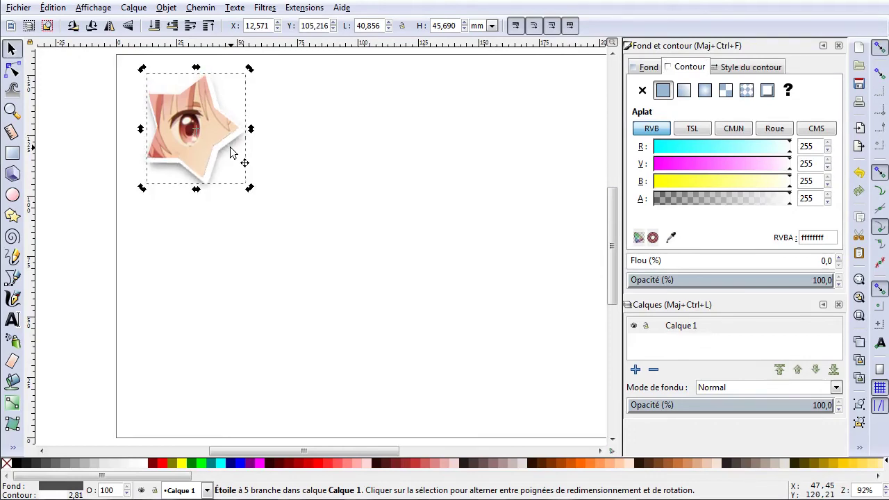
key("Left")
key("Left")
key("Up")
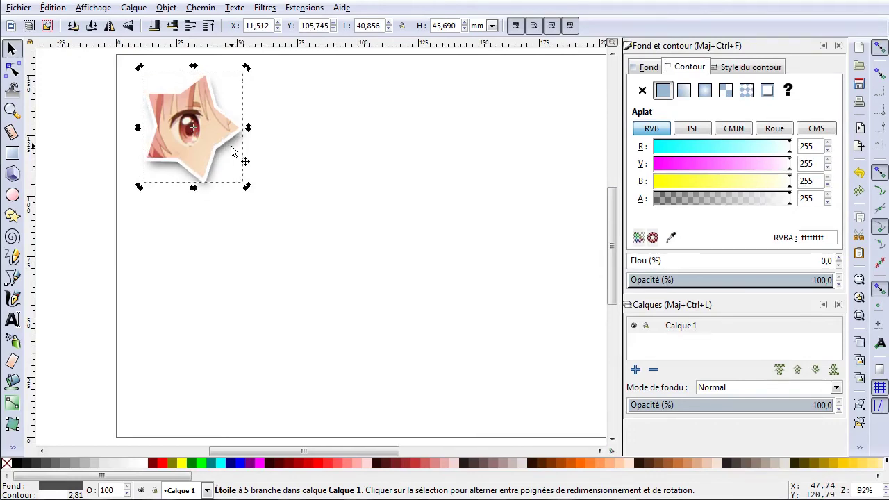
key("Down")
left_click(263, 186)
left_click_drag(97, 63, 320, 213)
left_click_drag(197, 125, 355, 251)
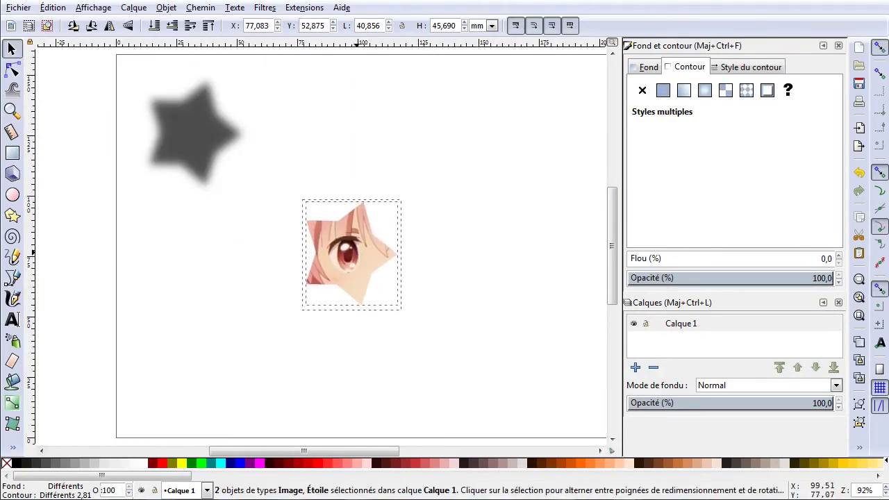
key("ctrl+z")
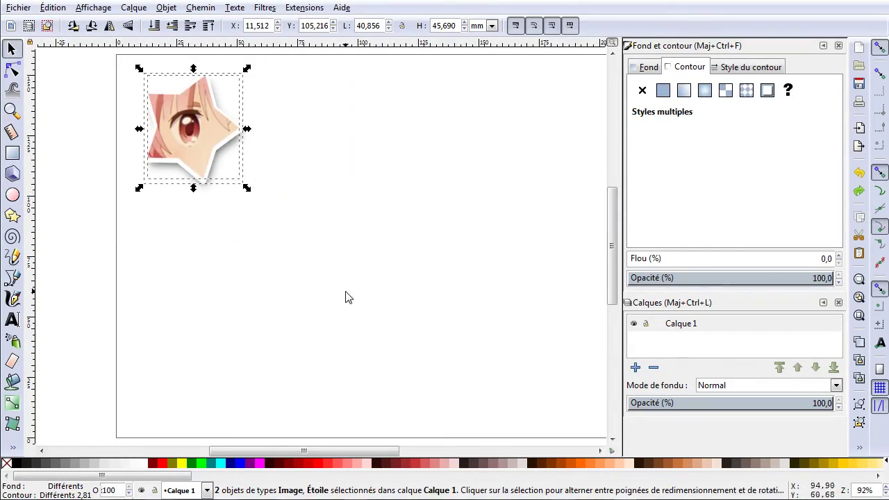
scroll(346, 297, "up", 2)
left_click_drag(82, 81, 421, 408)
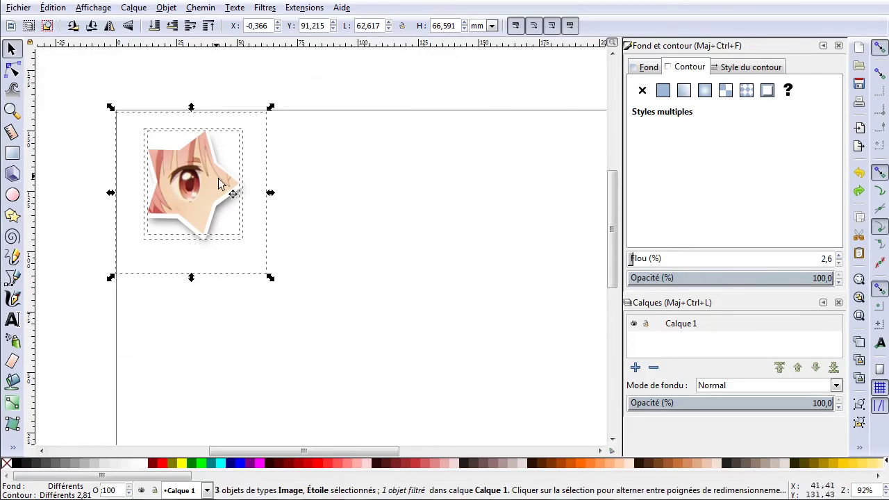
left_click_drag(212, 174, 383, 265)
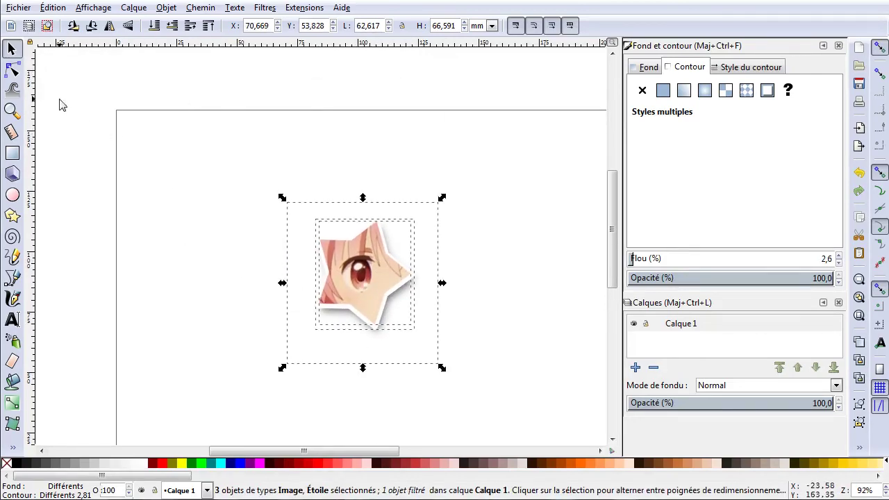
- Draw a page-sized rectangle and give it a vertical top-to-bottom gradient
left_click(14, 153)
left_click_drag(132, 85, 582, 422)
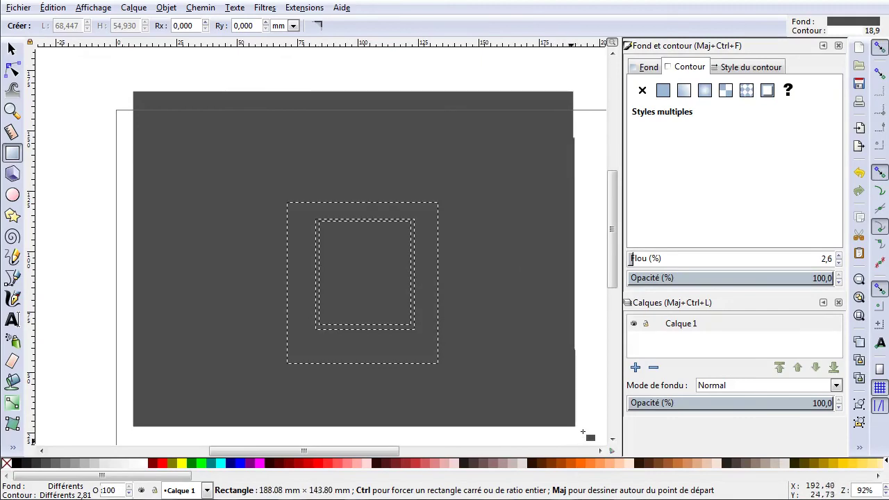
left_click(12, 403)
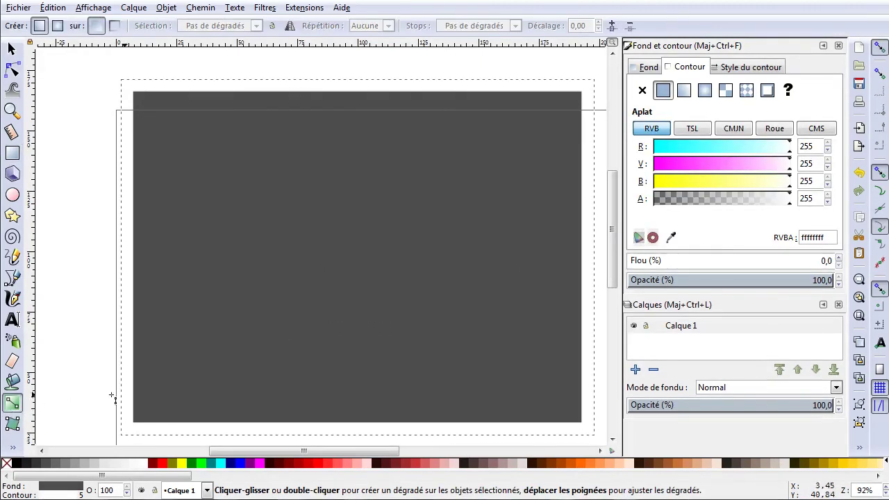
left_click_drag(208, 415, 208, 101)
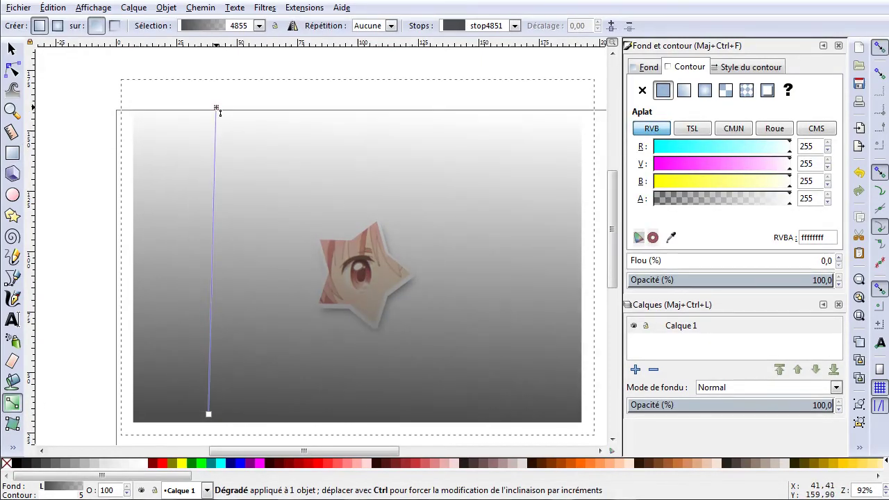
- Set the gradient stops to light blue #AACCFF at top and grey-blue #535D6C at bottom
left_click(209, 100)
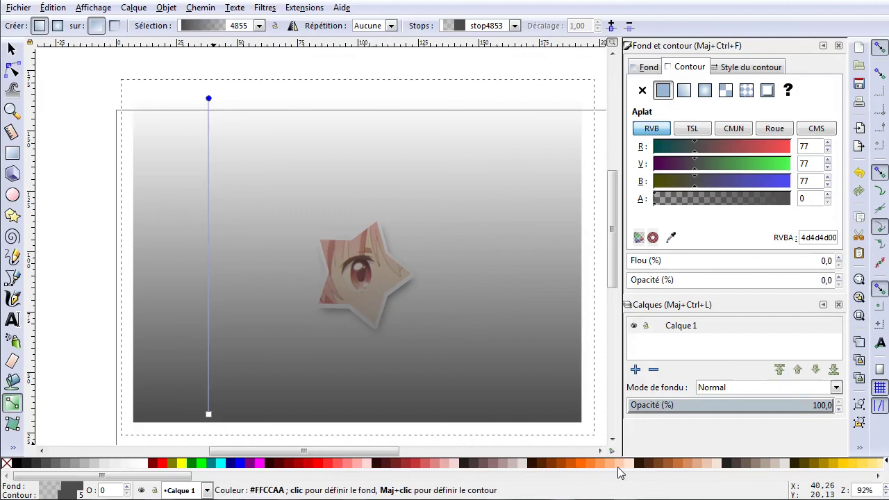
left_click_drag(214, 479, 515, 486)
left_click(526, 463)
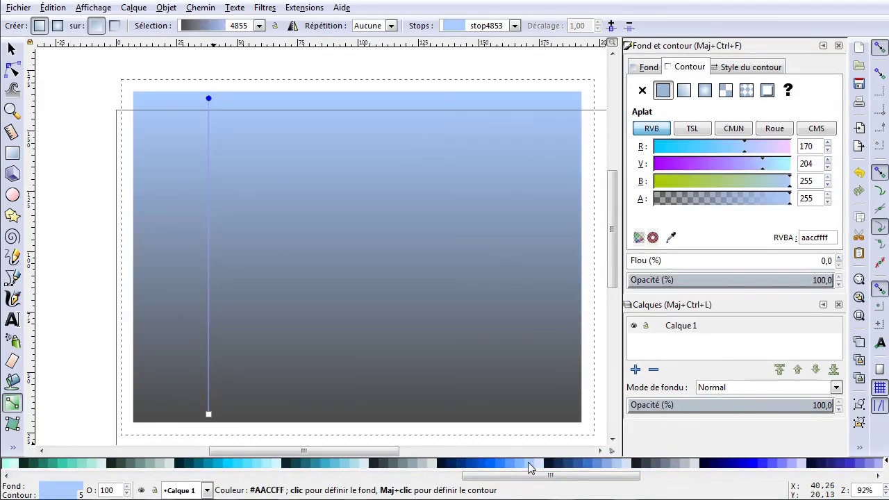
left_click(208, 415)
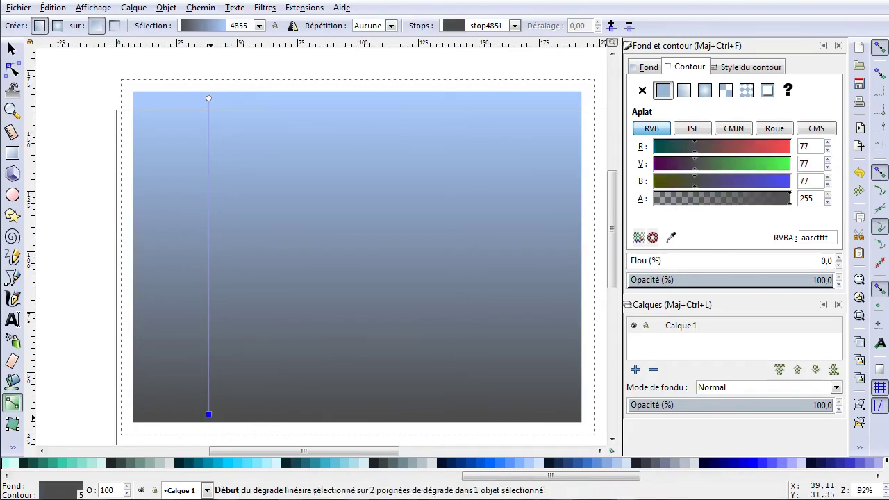
left_click(488, 467)
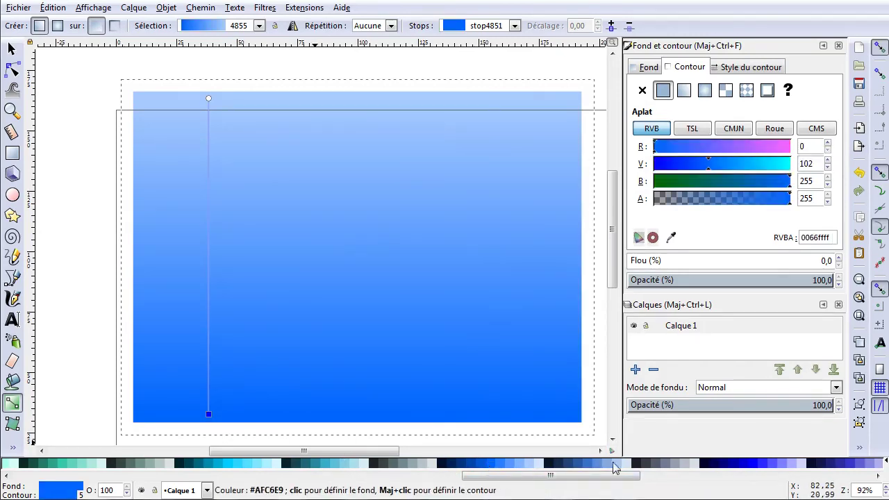
left_click(659, 464)
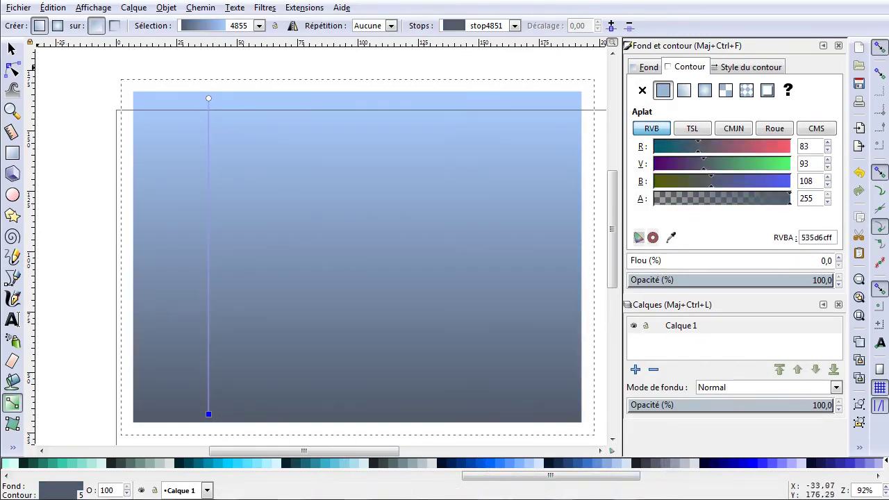
left_click(11, 49)
- Send the background to the bottom, then adjust the shadow star's blur around 5.4
left_click(155, 26)
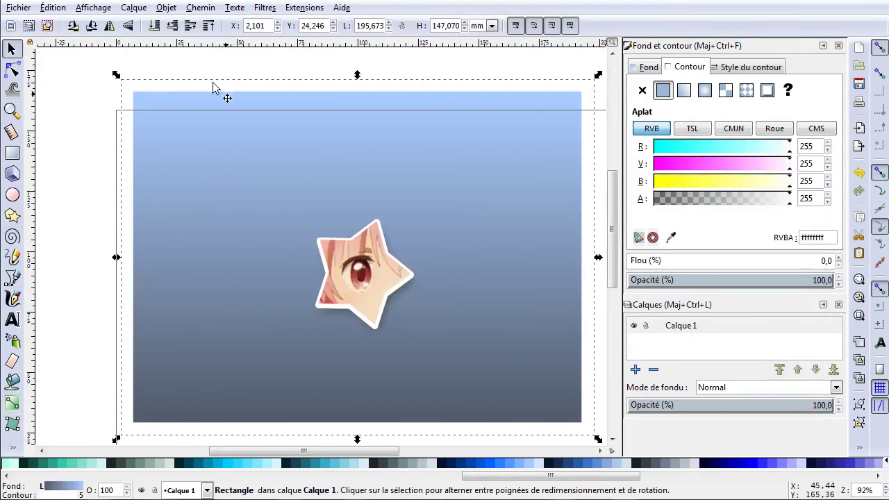
left_click(87, 206)
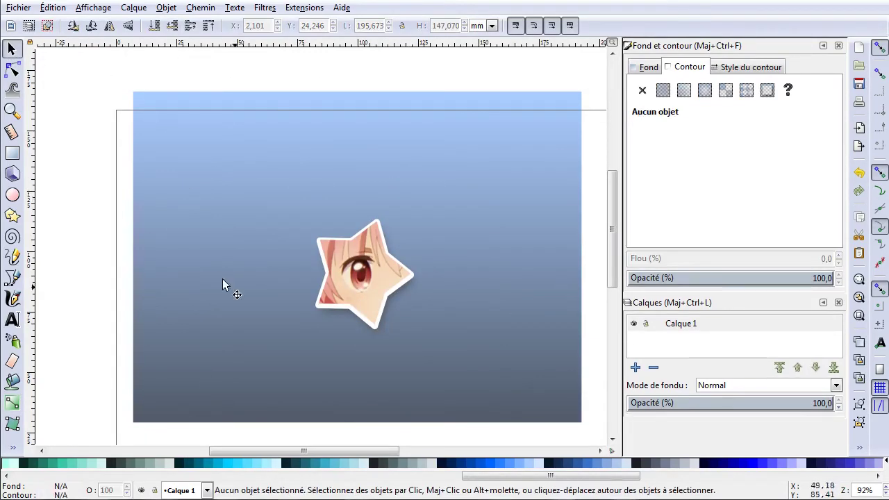
left_click(409, 288)
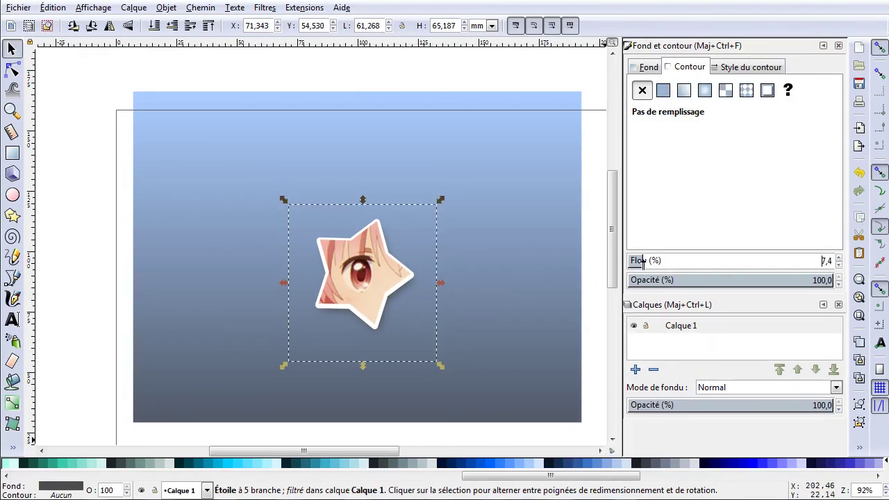
left_click_drag(646, 261, 637, 260)
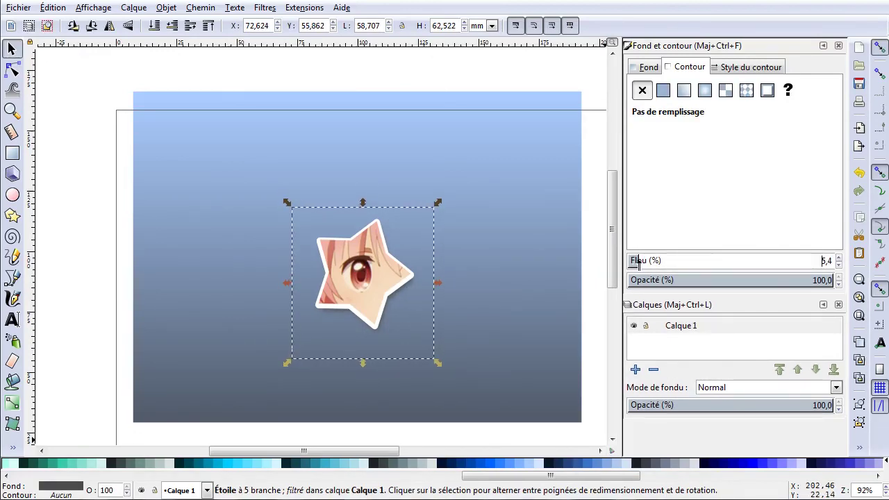
left_click(645, 67)
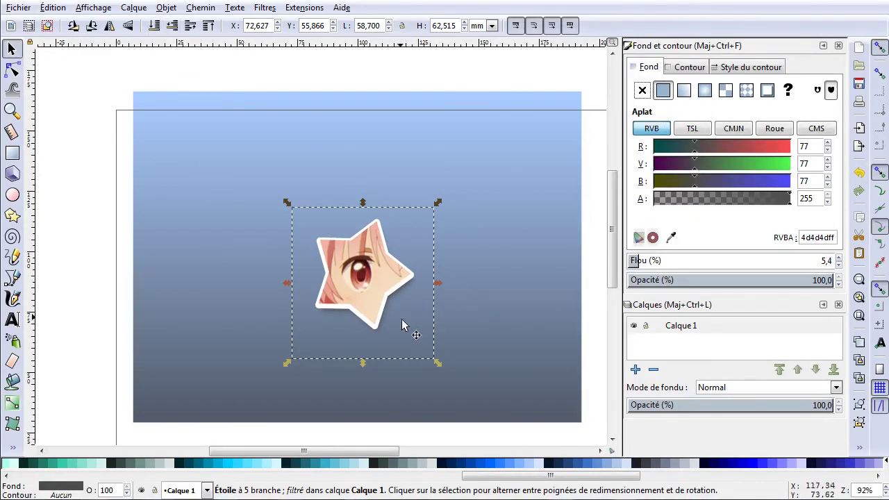
left_click(209, 26)
left_click_drag(651, 263, 636, 263)
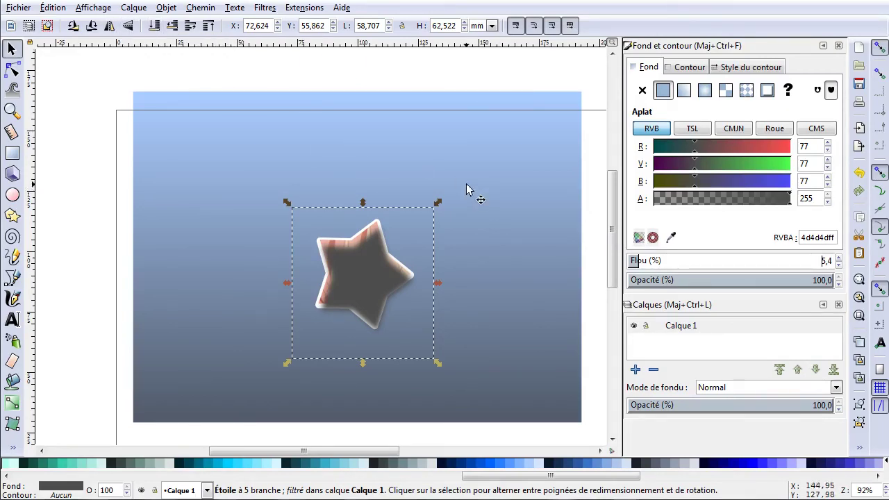
- Enlarge the shadow, offset it down-right, and set blur 7.1 with 74.7% opacity
left_click_drag(437, 204, 448, 191)
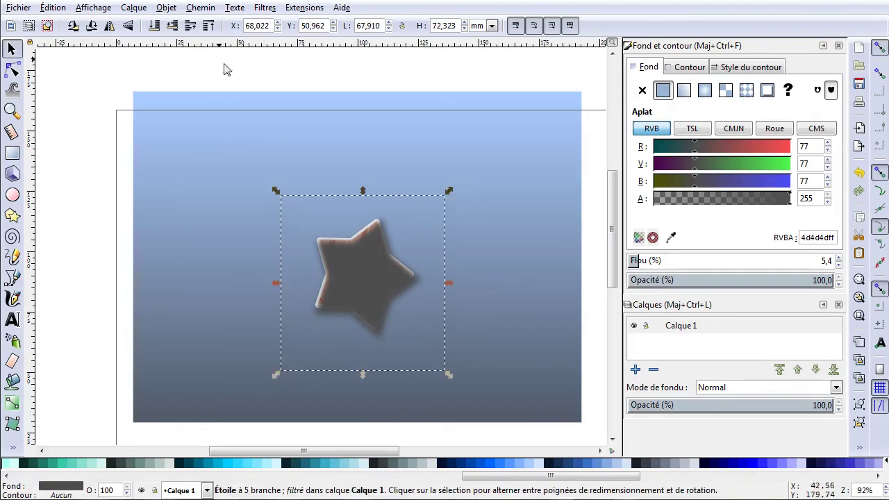
left_click(154, 27)
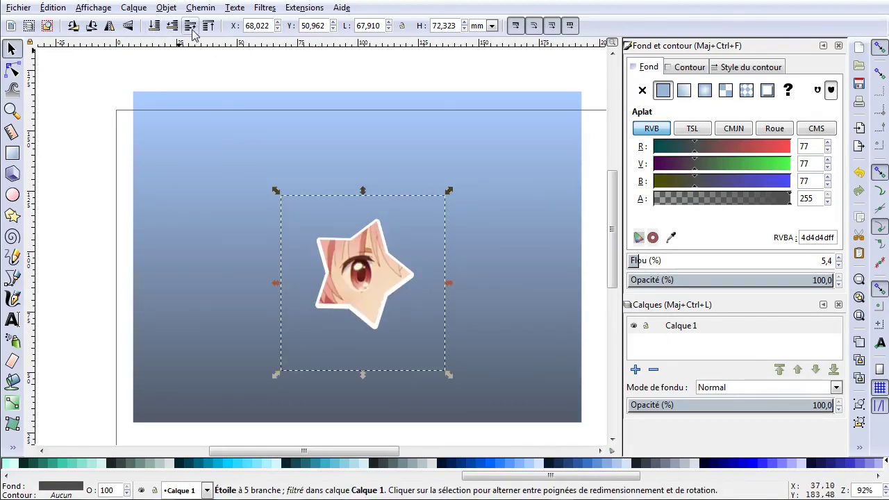
key("Down")
key("Right")
left_click_drag(637, 260, 639, 261)
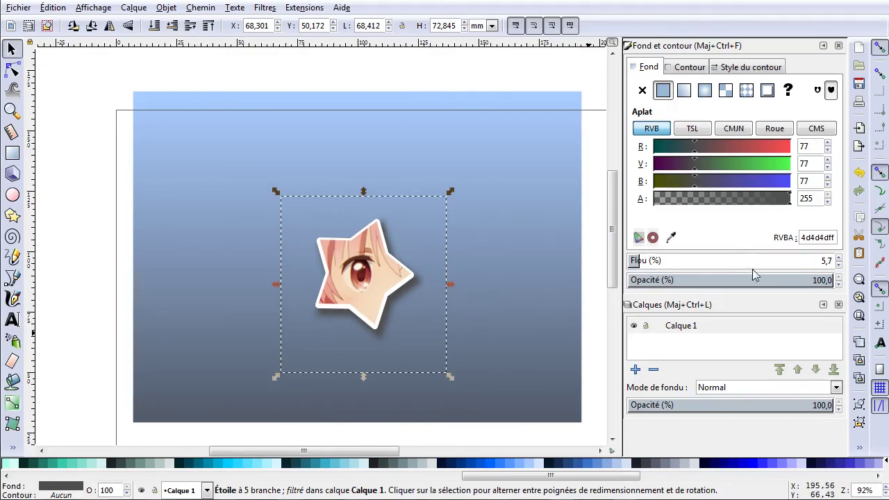
left_click_drag(831, 280, 736, 280)
left_click_drag(648, 263, 640, 261)
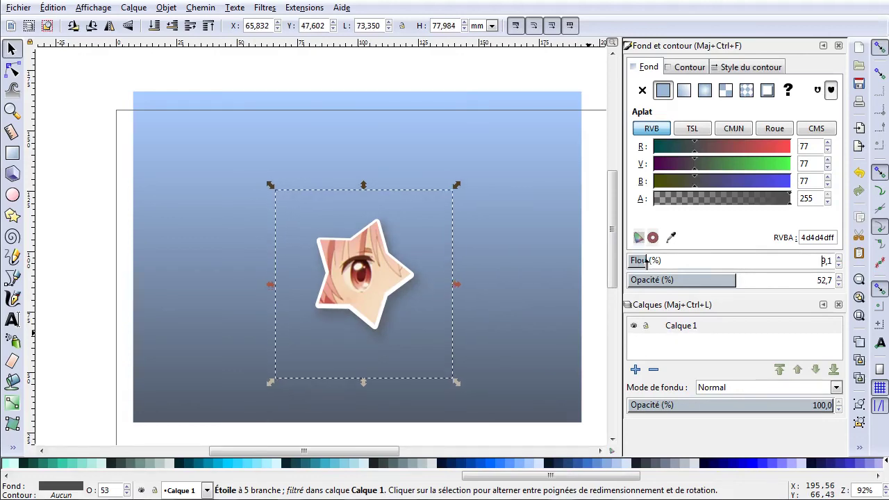
left_click_drag(736, 279, 781, 279)
left_click_drag(115, 118, 236, 237)
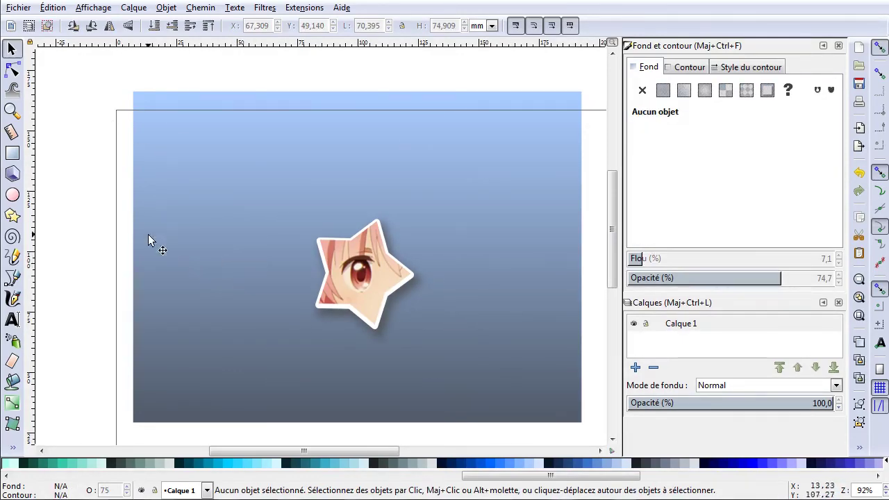